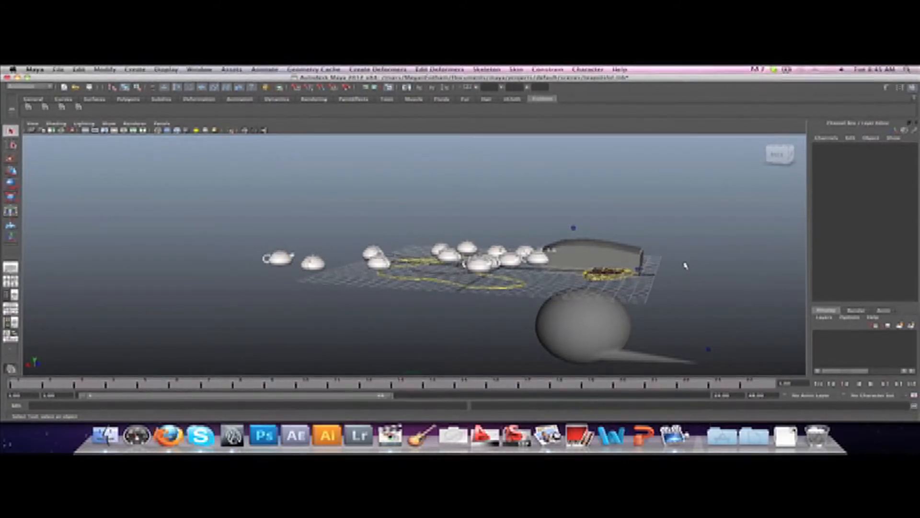
Step: Consult the Maya 2012 shortcut cheat sheet in Preview, then return to Maya and view the teapot scene from several angles
{"action": "left_click", "coordinate": [548, 434]}
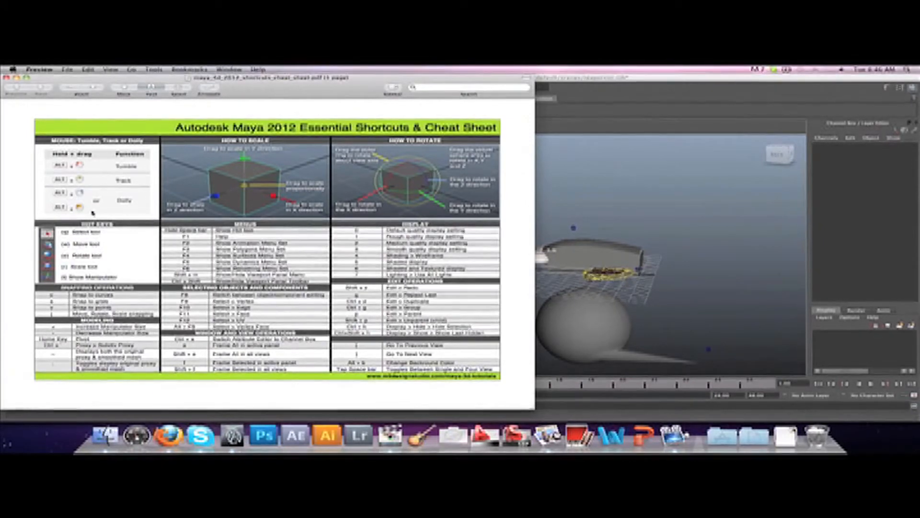
{"action": "left_click", "coordinate": [671, 292]}
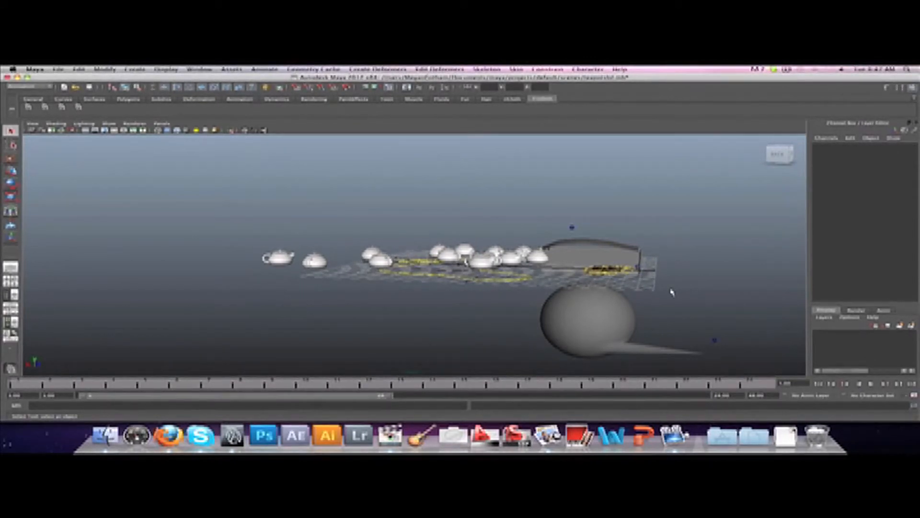
{"action": "mouse_move", "coordinate": [658, 290]}
{"action": "left_mouse_down", "text": "alt"}
{"action": "mouse_move", "coordinate": [552, 288]}
{"action": "mouse_move", "coordinate": [715, 283]}
{"action": "mouse_move", "coordinate": [731, 300]}
{"action": "mouse_move", "coordinate": [697, 317]}
{"action": "mouse_move", "coordinate": [530, 257]}
{"action": "mouse_move", "coordinate": [555, 246]}
{"action": "mouse_move", "coordinate": [639, 268]}
{"action": "mouse_move", "coordinate": [643, 288]}
{"action": "mouse_move", "coordinate": [673, 297]}
{"action": "left_mouse_up", "text": "alt"}
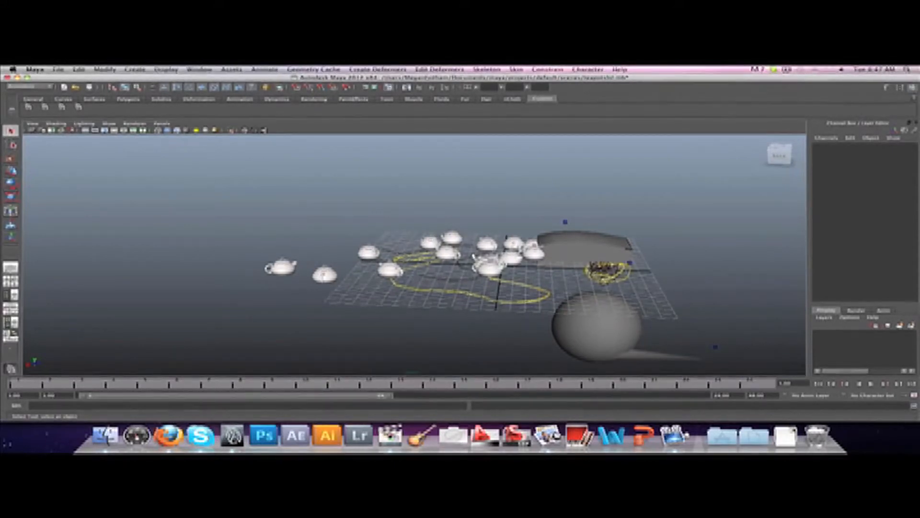
{"action": "left_click_drag", "start_coordinate": [406, 254], "coordinate": [567, 262], "text": "alt"}
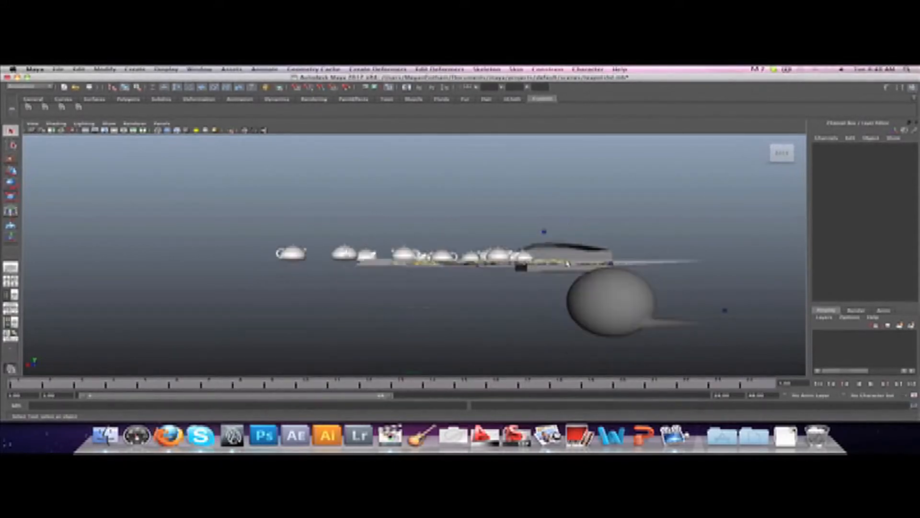
Step: Move the large grey sphere along its X axis to sit beneath the teapots, adjusting its height and depth below the grid
{"action": "left_click", "coordinate": [625, 300]}
{"action": "left_click_drag", "start_coordinate": [667, 289], "coordinate": [668, 283], "text": "alt"}
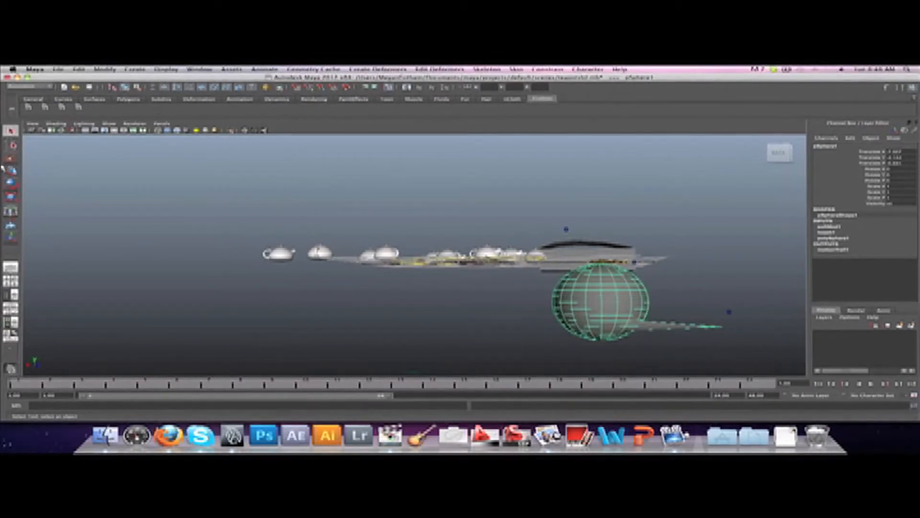
{"action": "key", "text": "w"}
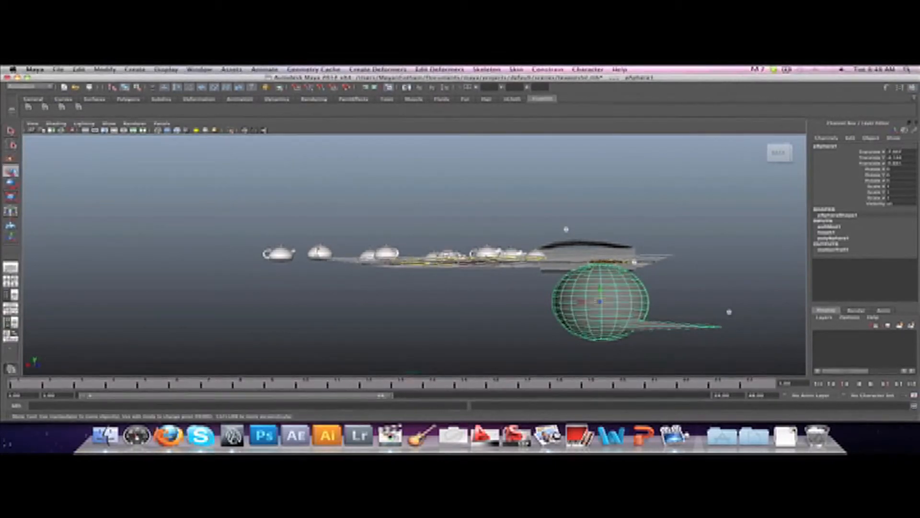
{"action": "left_click_drag", "start_coordinate": [593, 299], "coordinate": [385, 298]}
{"action": "left_click_drag", "start_coordinate": [576, 282], "coordinate": [563, 317], "text": "alt"}
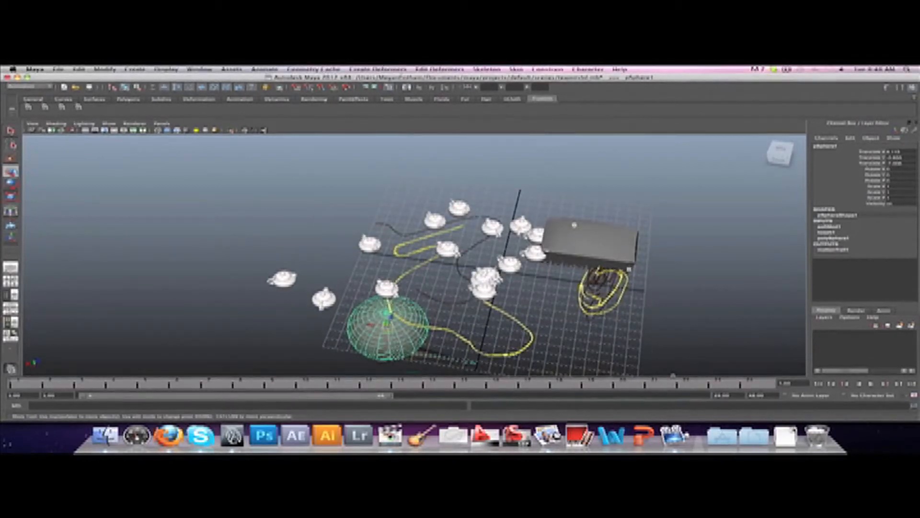
{"action": "left_click_drag", "start_coordinate": [391, 330], "coordinate": [392, 317]}
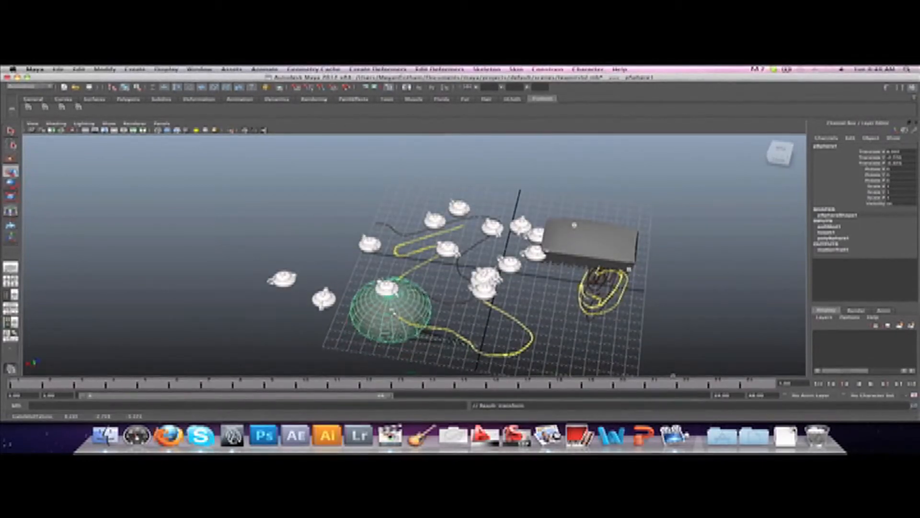
{"action": "left_click_drag", "start_coordinate": [394, 307], "coordinate": [446, 298], "text": "alt"}
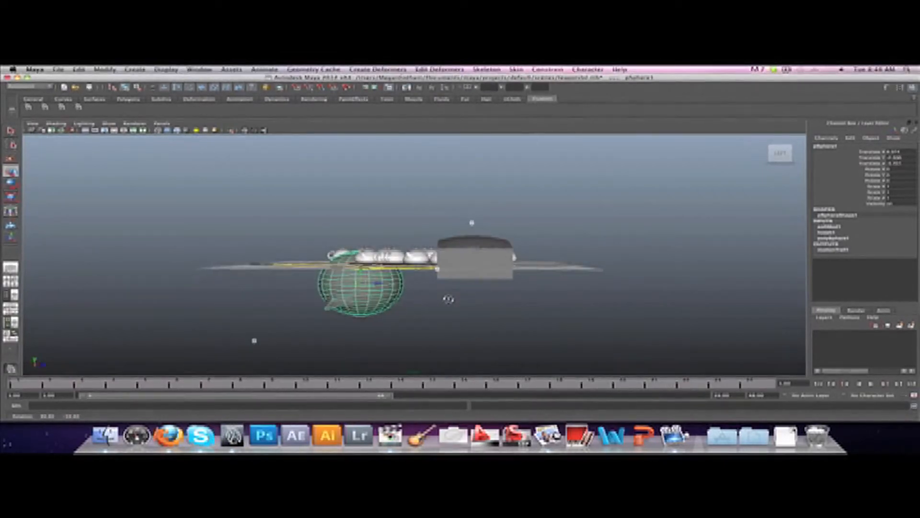
{"action": "left_click_drag", "start_coordinate": [361, 275], "coordinate": [362, 289]}
{"action": "left_click_drag", "start_coordinate": [414, 306], "coordinate": [547, 313], "text": "alt"}
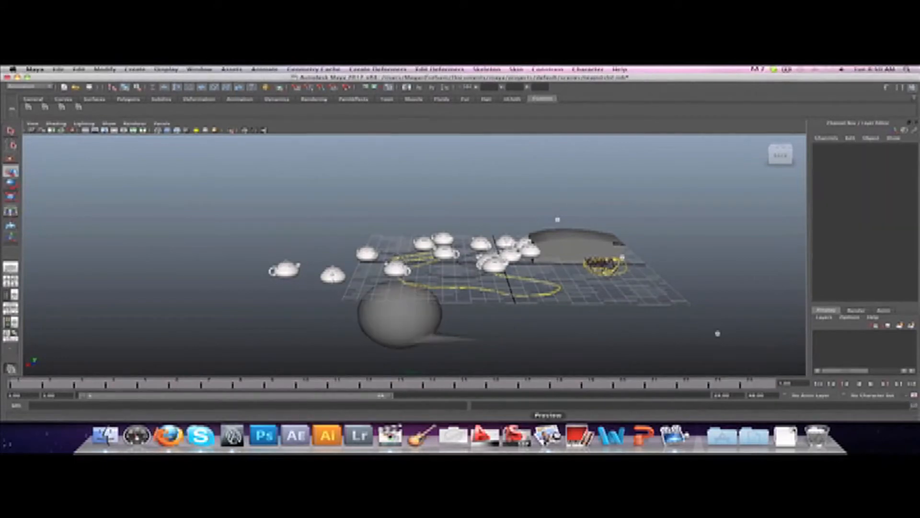
Step: Check the shortcut cheat sheet in Preview, then return to Maya, frame the sphere and nudge it slightly upward
{"action": "left_click", "coordinate": [547, 436]}
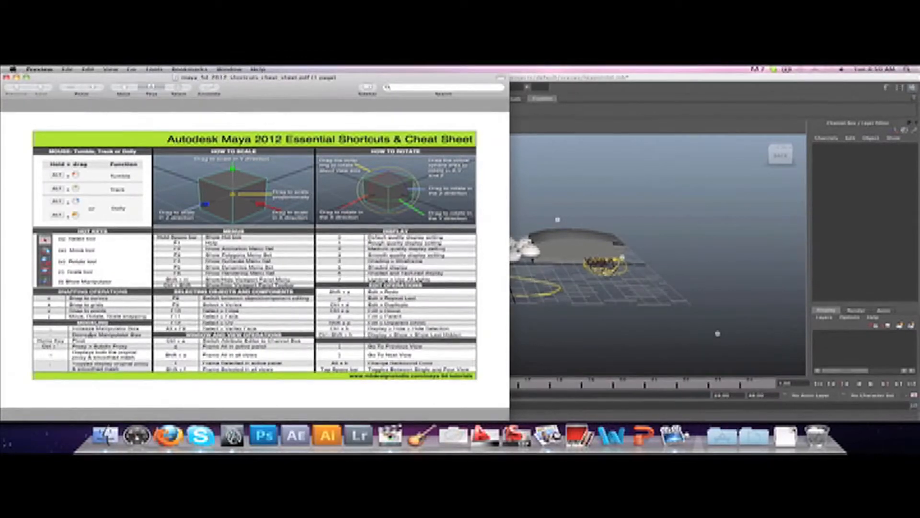
{"action": "left_click", "coordinate": [634, 314]}
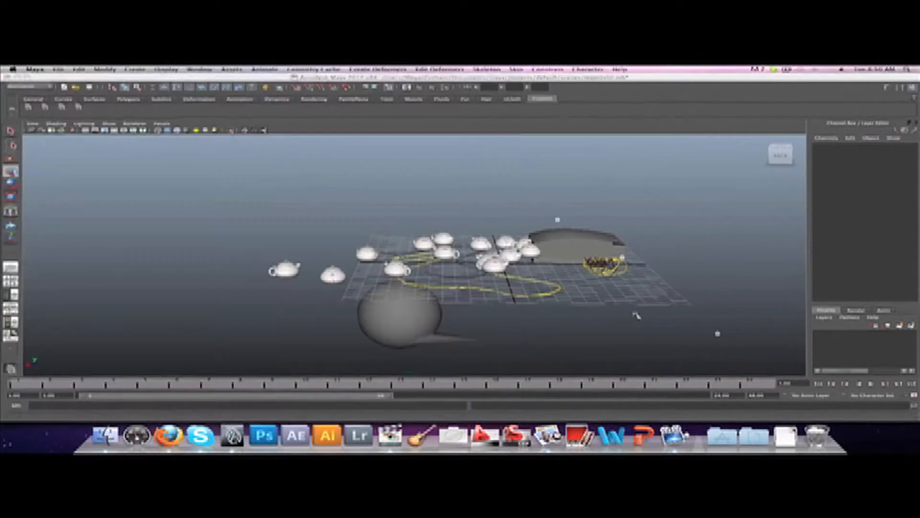
{"action": "left_click", "coordinate": [397, 260]}
{"action": "left_click", "coordinate": [411, 318]}
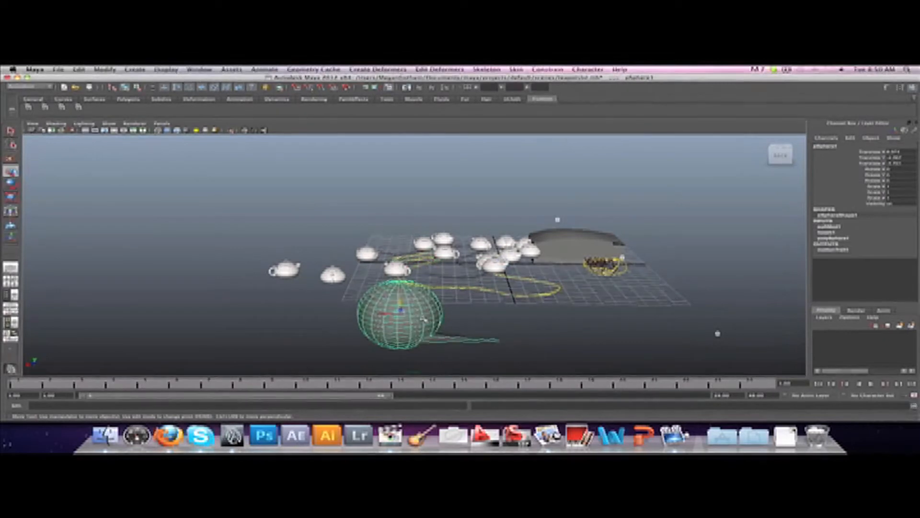
{"action": "key", "text": "f"}
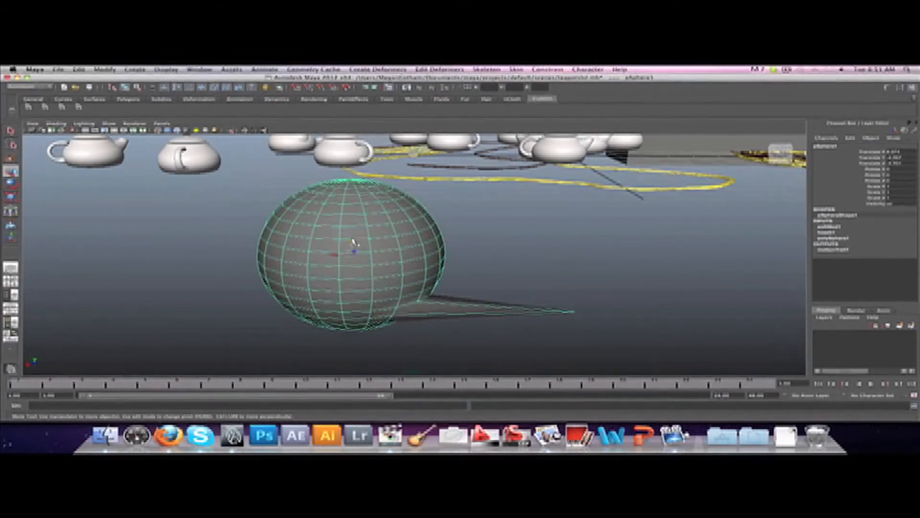
{"action": "left_click_drag", "start_coordinate": [417, 331], "coordinate": [384, 244], "text": "alt"}
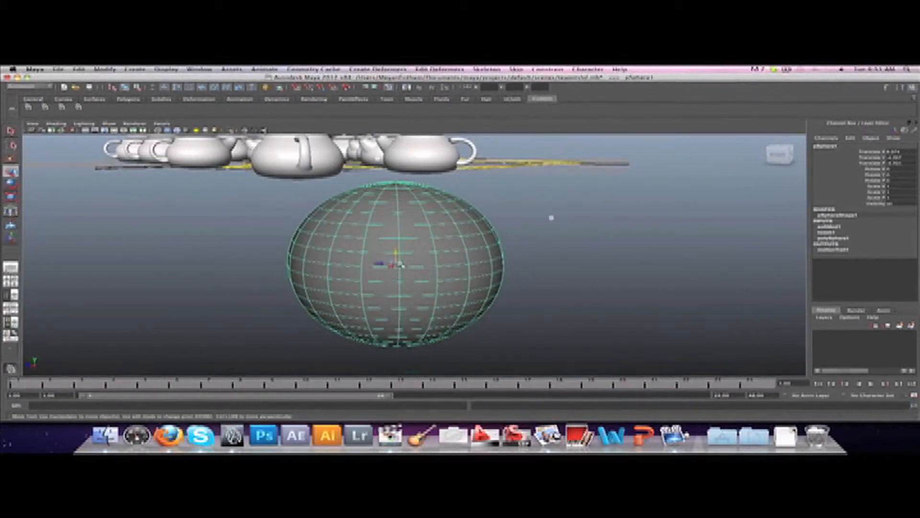
{"action": "mouse_move", "coordinate": [398, 265]}
{"action": "left_mouse_down"}
{"action": "mouse_move", "coordinate": [377, 256]}
{"action": "mouse_move", "coordinate": [410, 264]}
{"action": "mouse_move", "coordinate": [393, 258]}
{"action": "left_mouse_up"}
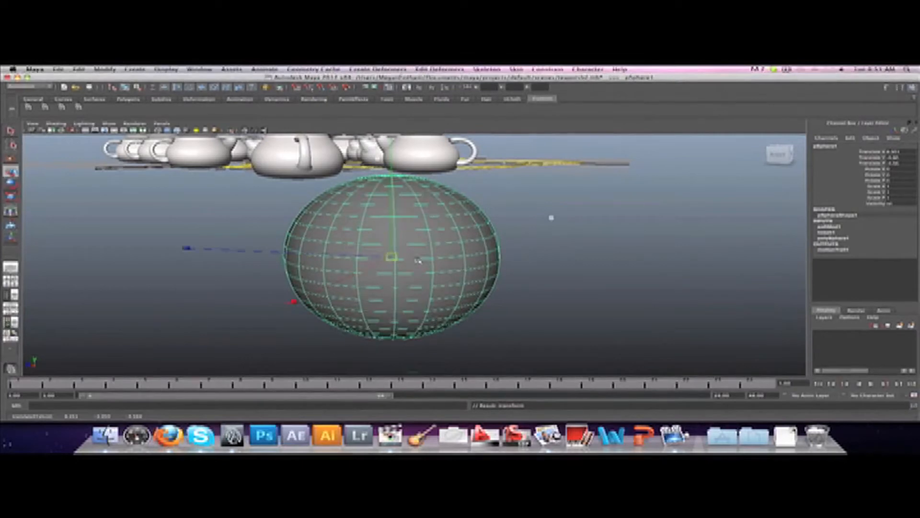
Step: Examine the sphere and its pointed spike at close and far distances, ending with all objects framed
{"action": "scroll", "coordinate": [418, 261], "scroll_direction": "down", "scroll_amount": 10}
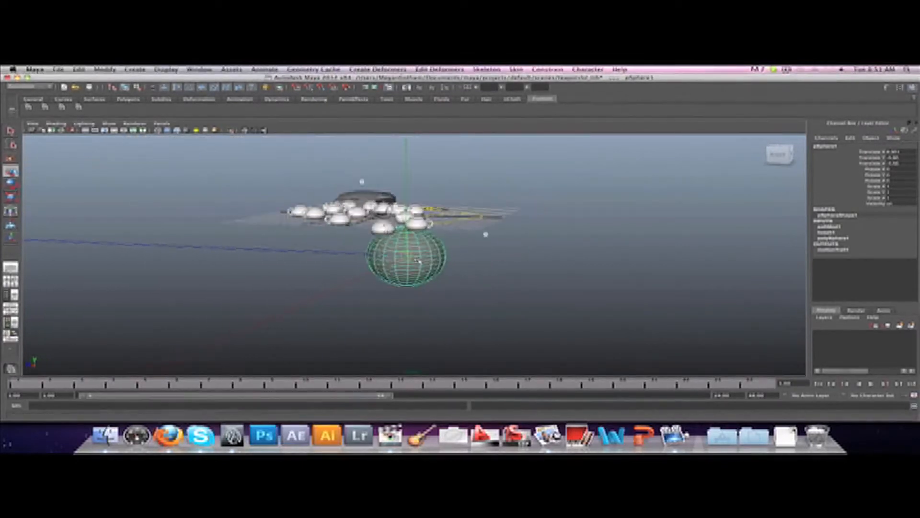
{"action": "scroll", "coordinate": [419, 262], "scroll_direction": "up", "scroll_amount": 10}
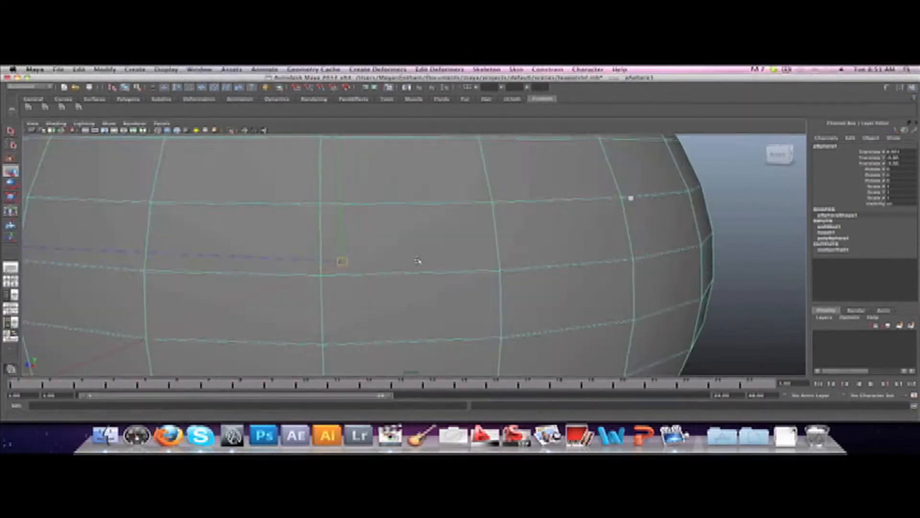
{"action": "scroll", "coordinate": [419, 262], "scroll_direction": "down", "scroll_amount": 3}
{"action": "scroll", "coordinate": [372, 229], "scroll_direction": "down", "scroll_amount": 6}
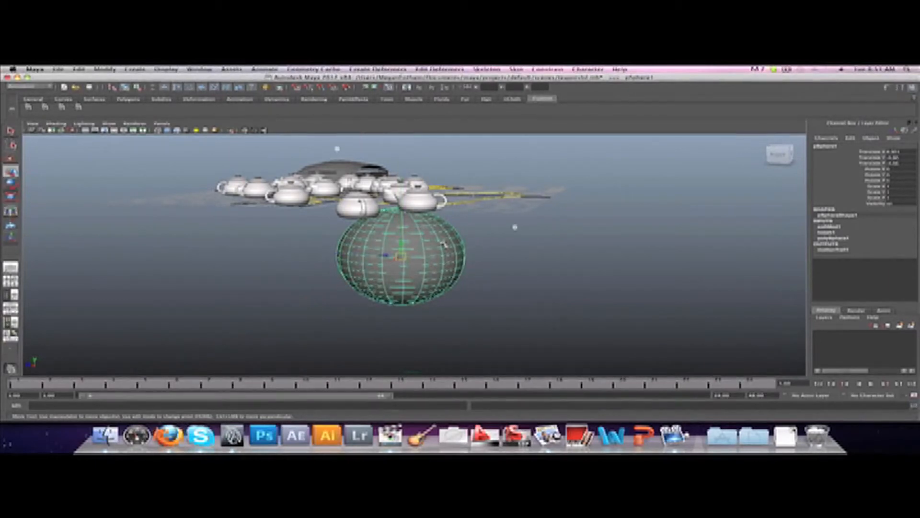
{"action": "scroll", "coordinate": [442, 277], "scroll_direction": "up", "scroll_amount": 10}
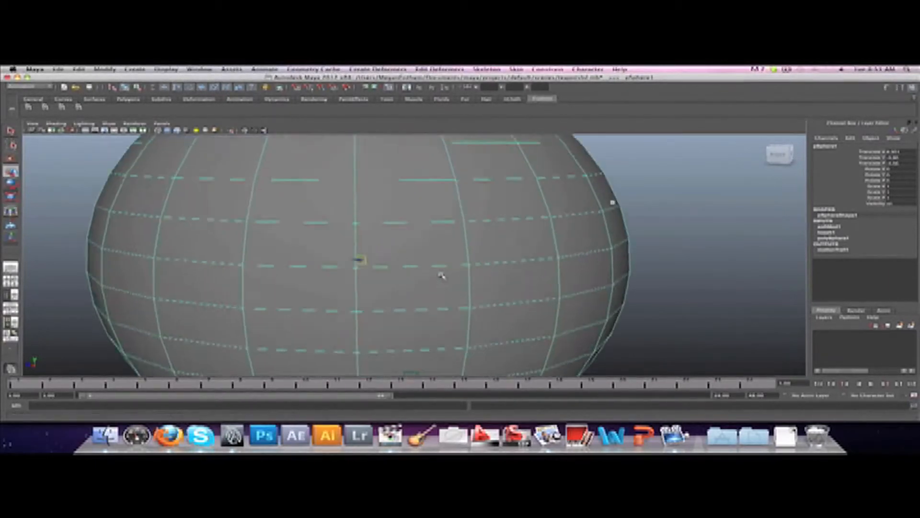
{"action": "scroll", "coordinate": [441, 275], "scroll_direction": "down", "scroll_amount": 10}
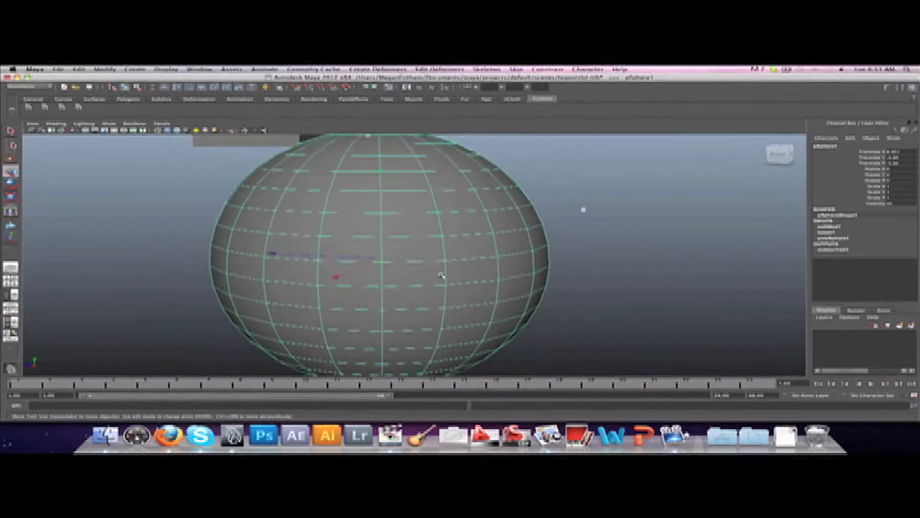
{"action": "left_click_drag", "start_coordinate": [635, 302], "coordinate": [545, 302], "text": "alt"}
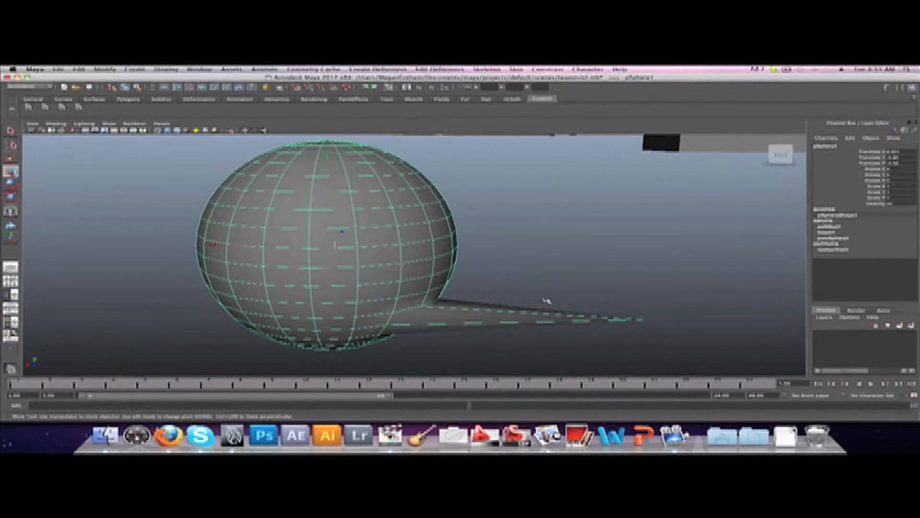
{"action": "key", "text": "a"}
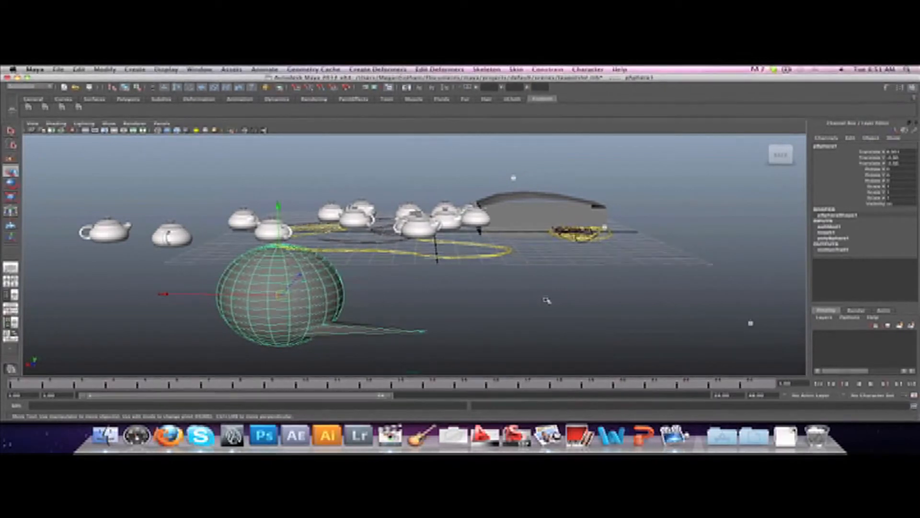
Step: Select the front side surface of the grey box, frame it for a close look and return to the wider scene
{"action": "left_click", "coordinate": [486, 196]}
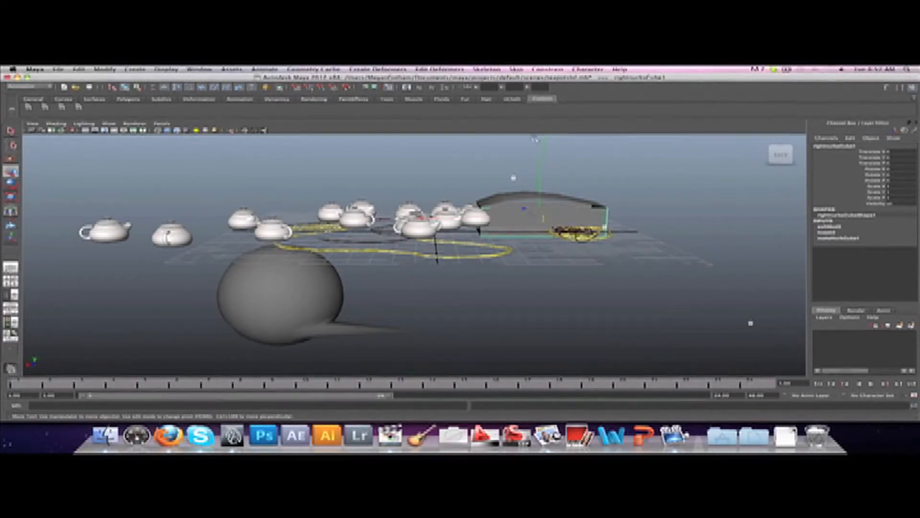
{"action": "left_click_drag", "start_coordinate": [655, 182], "coordinate": [678, 211], "text": "alt"}
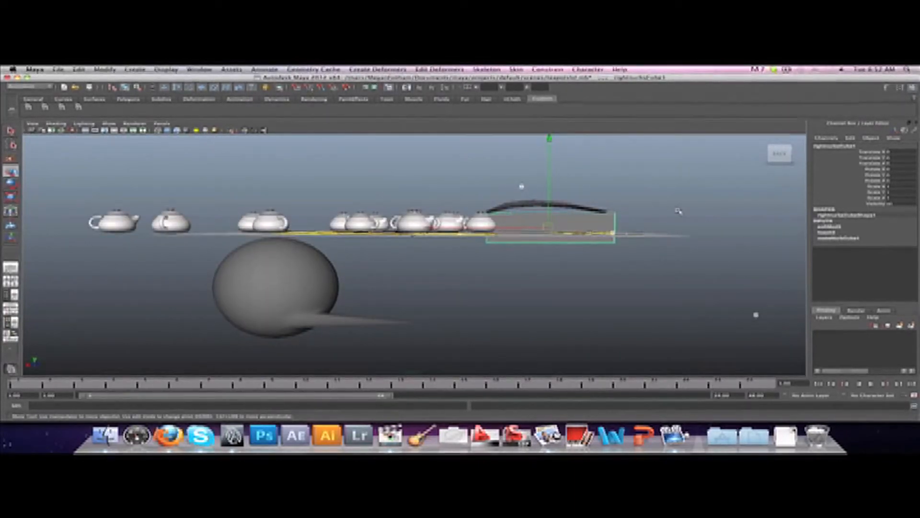
{"action": "key", "text": "f"}
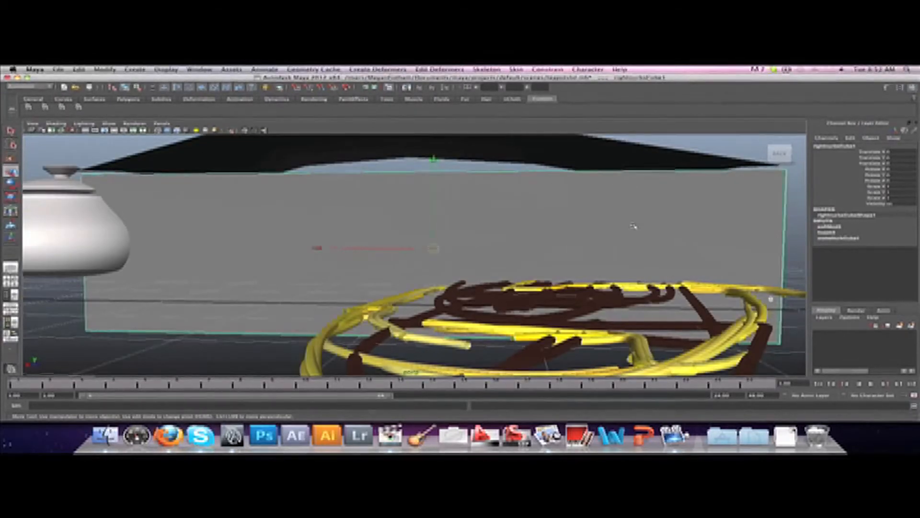
{"action": "left_click_drag", "start_coordinate": [288, 268], "coordinate": [168, 245], "text": "alt"}
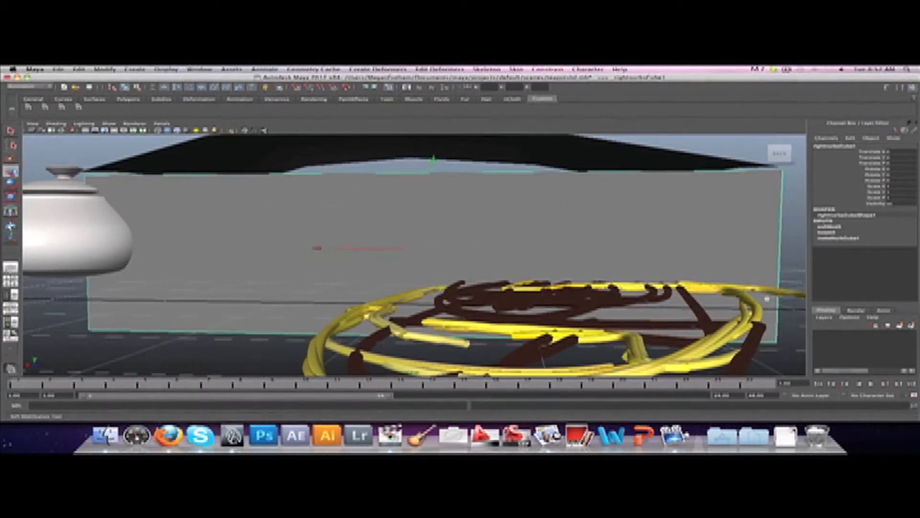
{"action": "scroll", "coordinate": [44, 229], "scroll_direction": "down", "scroll_amount": 6}
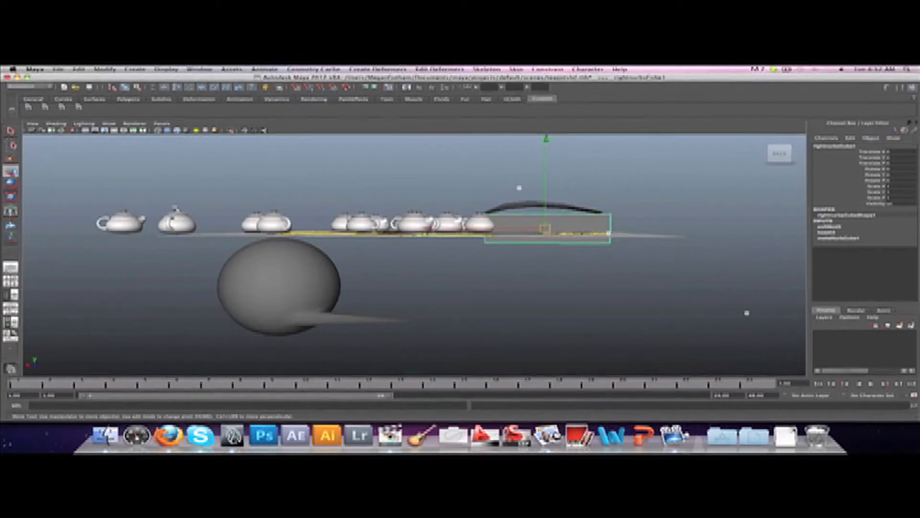
Step: Select the teapot paint stroke and examine the teapots up close, from the side and from above
{"action": "left_click", "coordinate": [269, 226]}
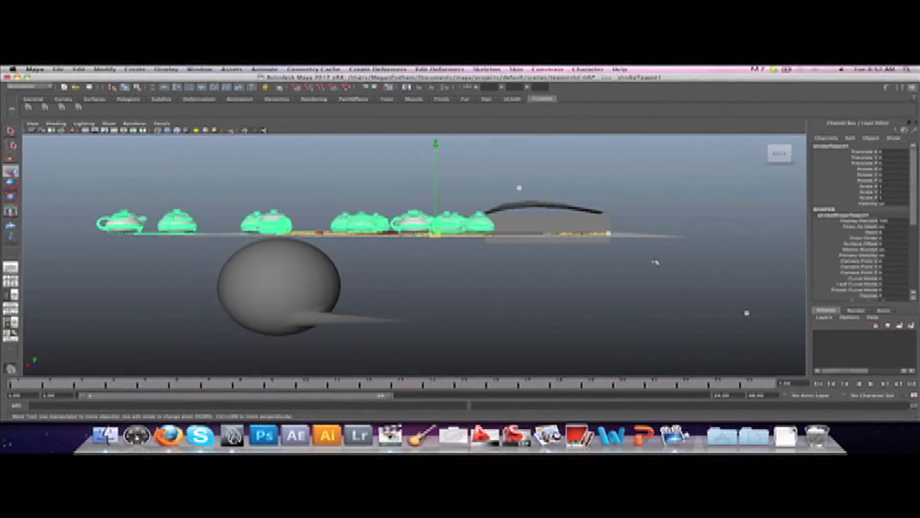
{"action": "left_click_drag", "start_coordinate": [657, 263], "coordinate": [657, 230], "text": "alt"}
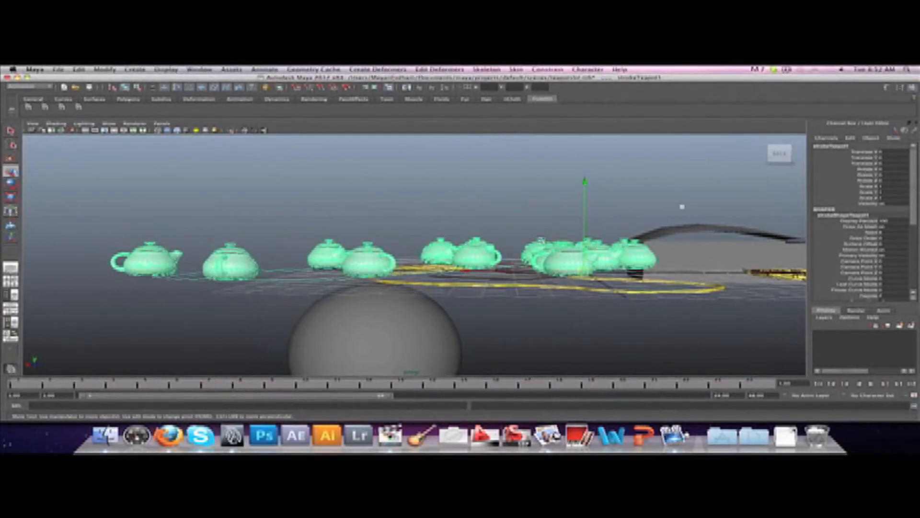
{"action": "left_click_drag", "start_coordinate": [547, 264], "coordinate": [539, 247], "text": "alt"}
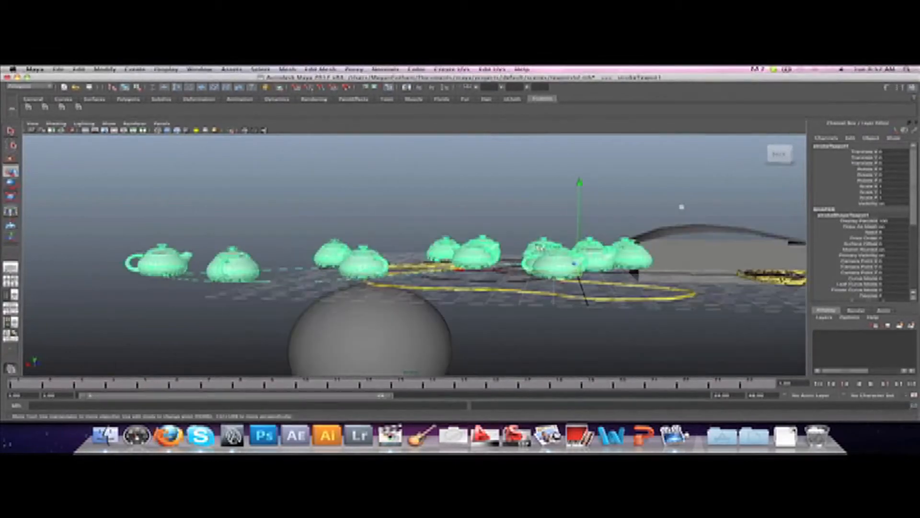
{"action": "scroll", "coordinate": [539, 236], "scroll_direction": "up", "scroll_amount": 5}
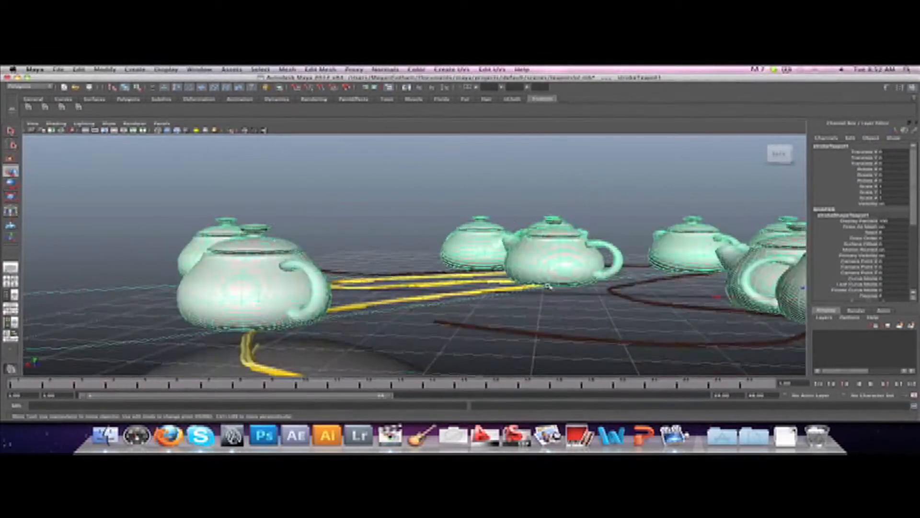
{"action": "scroll", "coordinate": [549, 287], "scroll_direction": "down", "scroll_amount": 3}
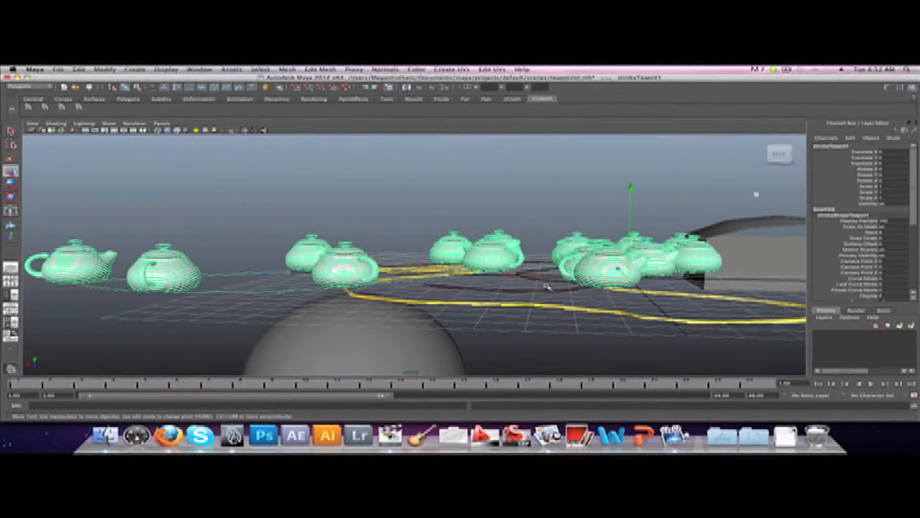
{"action": "scroll", "coordinate": [549, 286], "scroll_direction": "up", "scroll_amount": 3}
{"action": "key", "text": "w"}
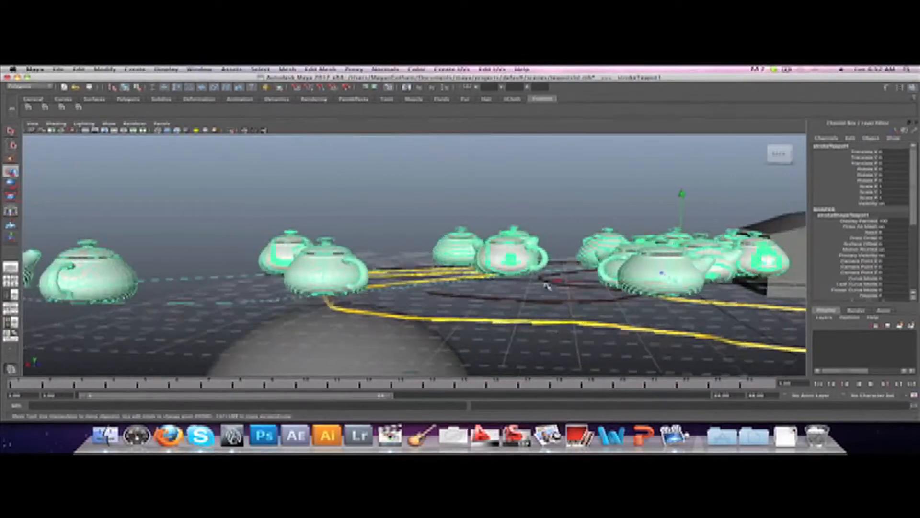
{"action": "mouse_move", "coordinate": [549, 286]}
{"action": "left_mouse_down", "text": "alt"}
{"action": "mouse_move", "coordinate": [561, 287]}
{"action": "mouse_move", "coordinate": [549, 301]}
{"action": "left_mouse_up", "text": "alt"}
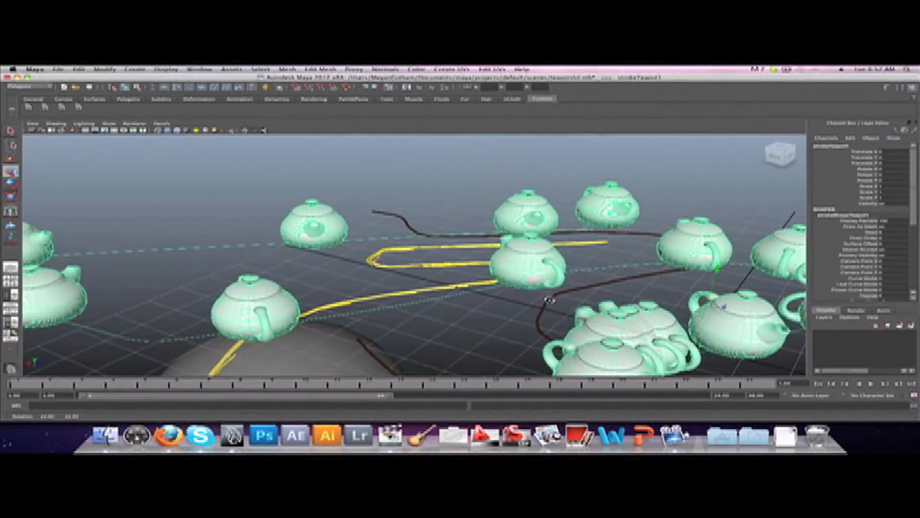
Step: Select the grey box's curved top surface, view its attributes in the Attribute Editor and return to the scene with nothing selected
{"action": "left_click_drag", "start_coordinate": [664, 270], "coordinate": [685, 258], "text": "alt"}
{"action": "scroll", "coordinate": [678, 262], "scroll_direction": "down", "scroll_amount": 6}
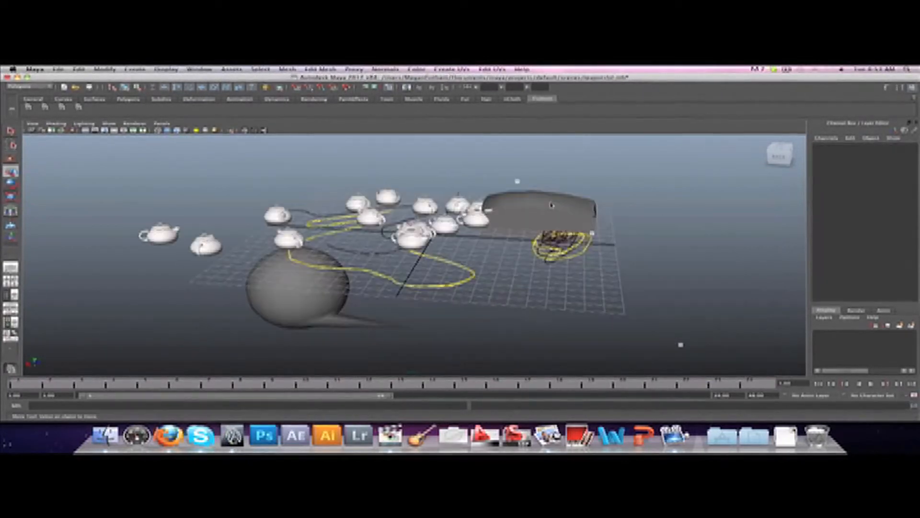
{"action": "left_click", "coordinate": [551, 205]}
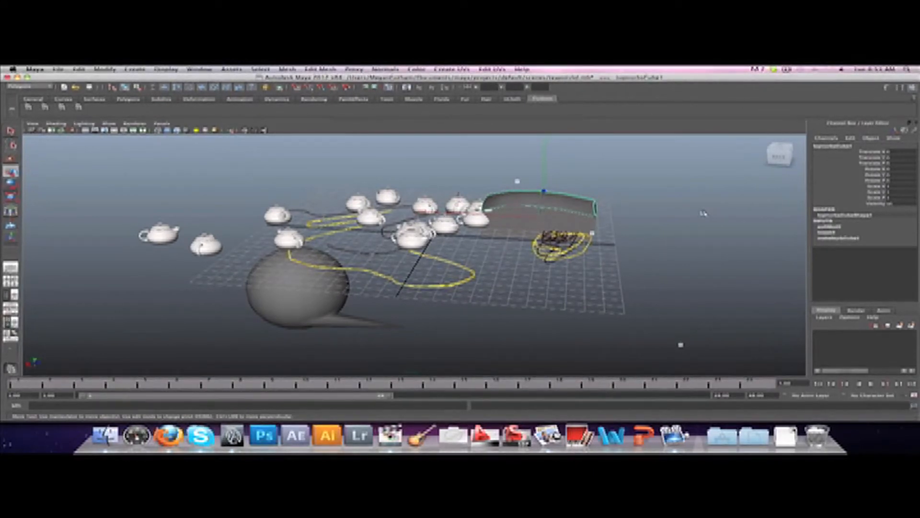
{"action": "key", "text": "ctrl+a"}
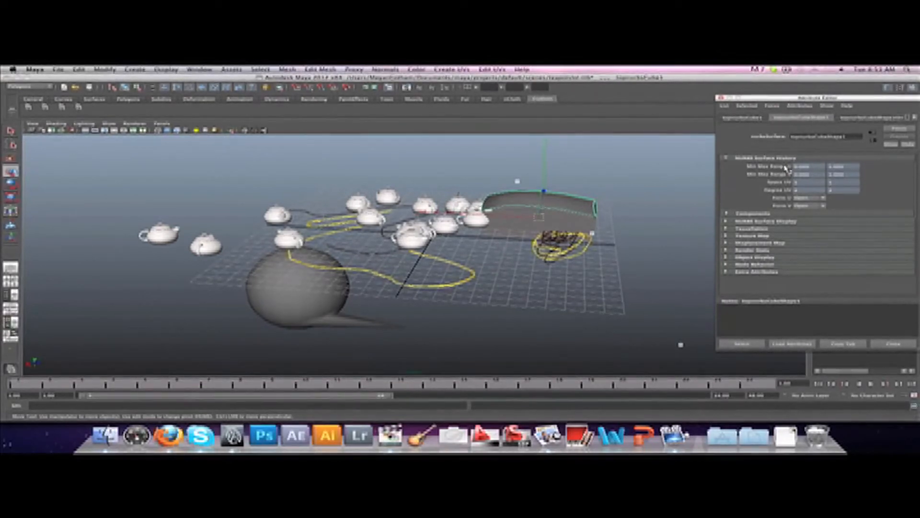
{"action": "left_click", "coordinate": [721, 99]}
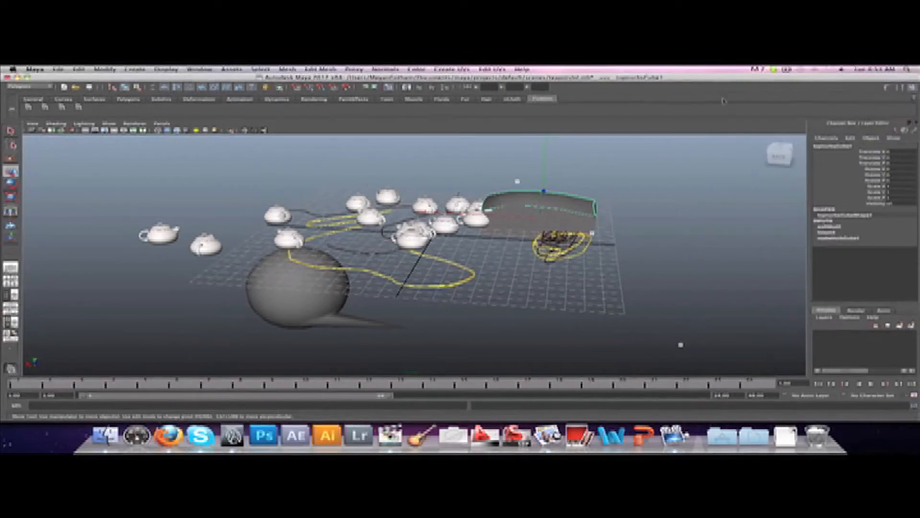
{"action": "left_click", "coordinate": [585, 288]}
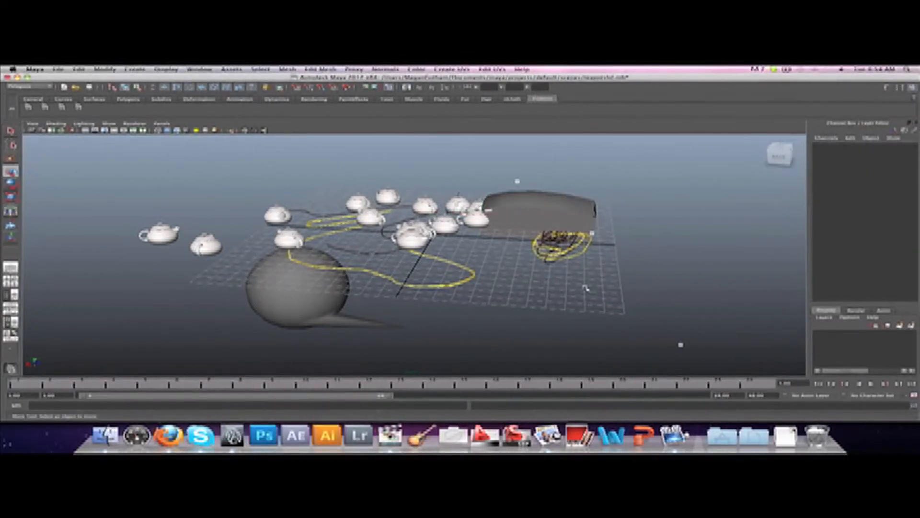
Step: Examine the scene in the four-view layout and in the full-size front, top and side views, ending in the perspective view
{"action": "key", "text": "space"}
{"action": "key", "text": "space"}
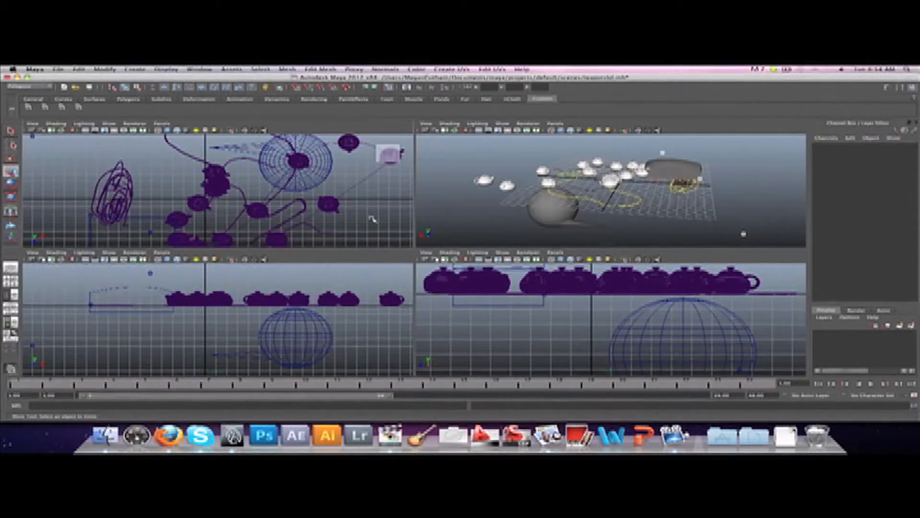
{"action": "key", "text": "space"}
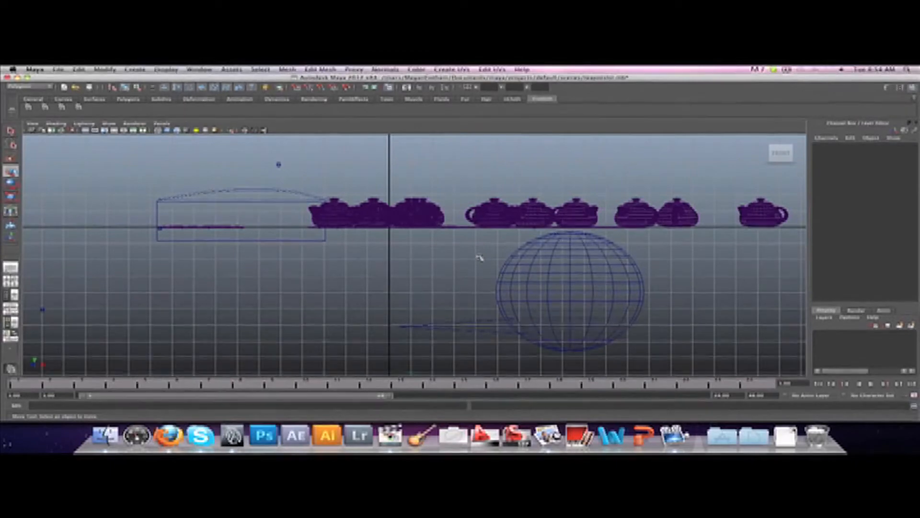
{"action": "key", "text": "space"}
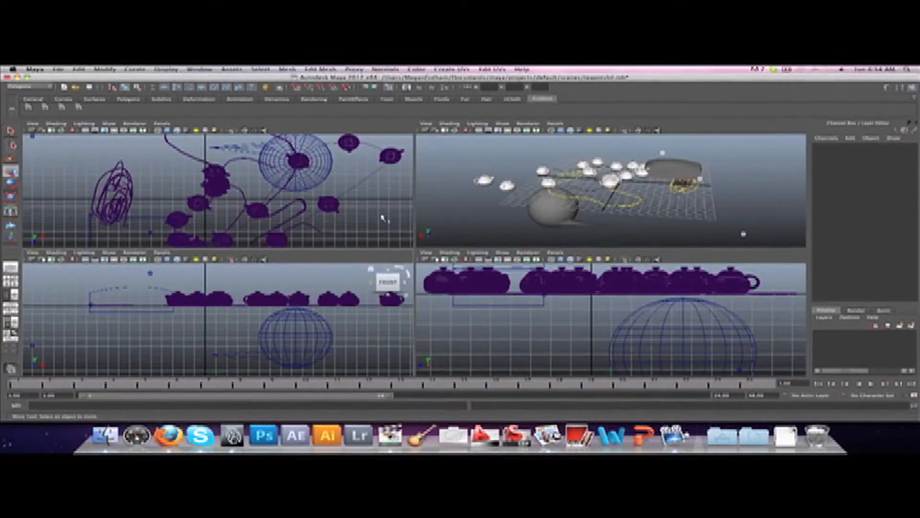
{"action": "key", "text": "space"}
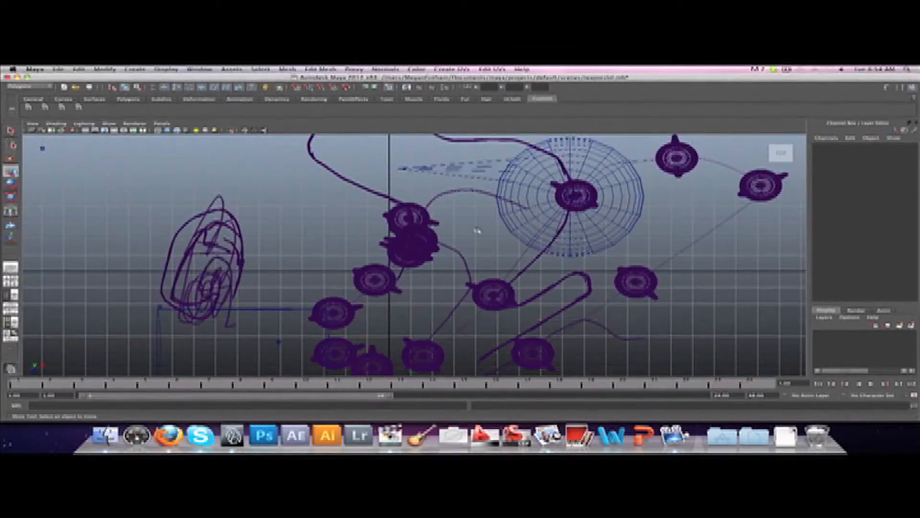
{"action": "key", "text": "space"}
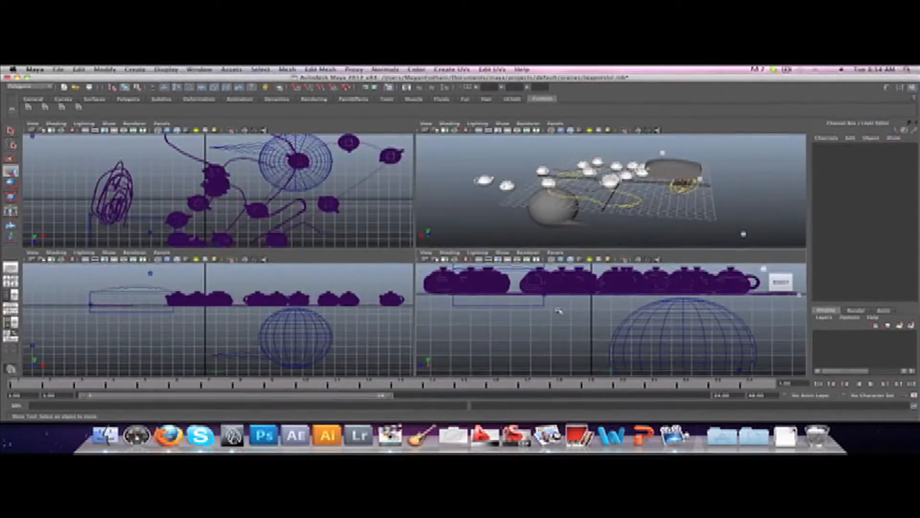
{"action": "key", "text": "space"}
{"action": "key", "text": "space"}
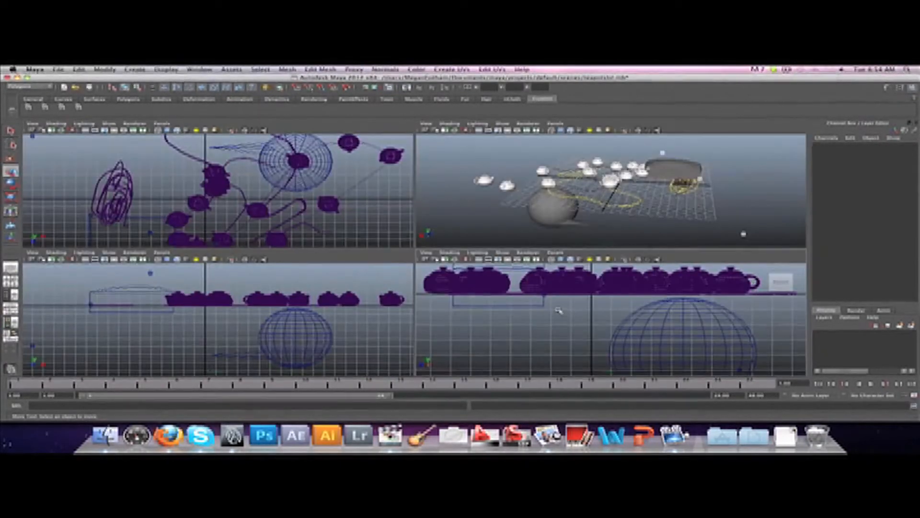
{"action": "key", "text": "space"}
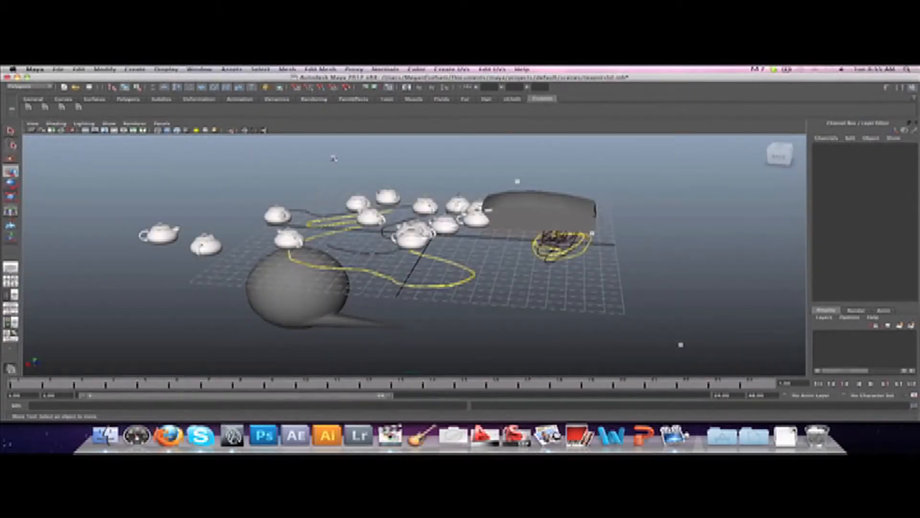
Step: Turn the grid display off and back on in the perspective view
{"action": "left_click_drag", "start_coordinate": [277, 182], "coordinate": [227, 172], "text": "alt"}
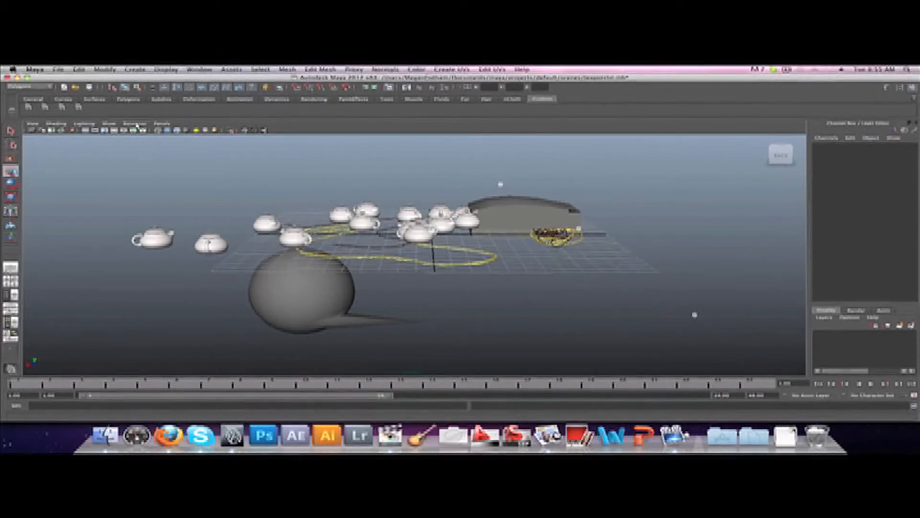
{"action": "left_click", "coordinate": [112, 124]}
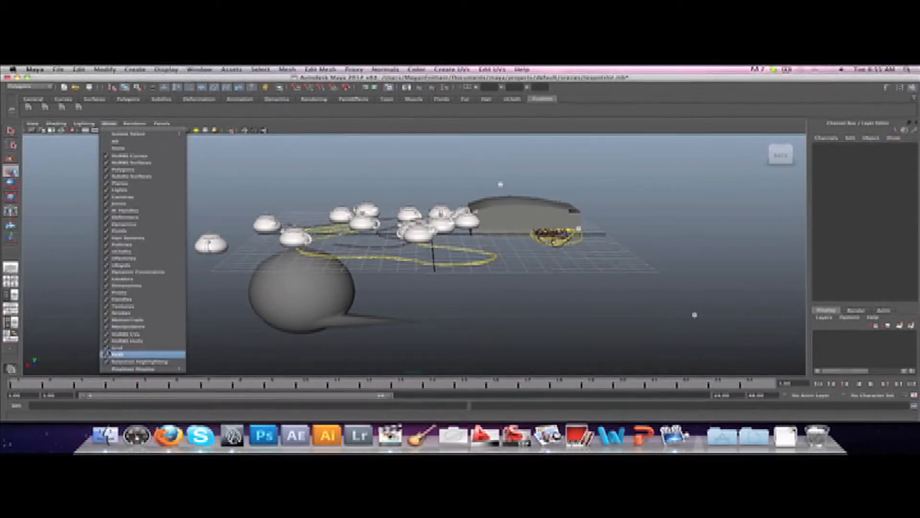
{"action": "left_click", "coordinate": [120, 347]}
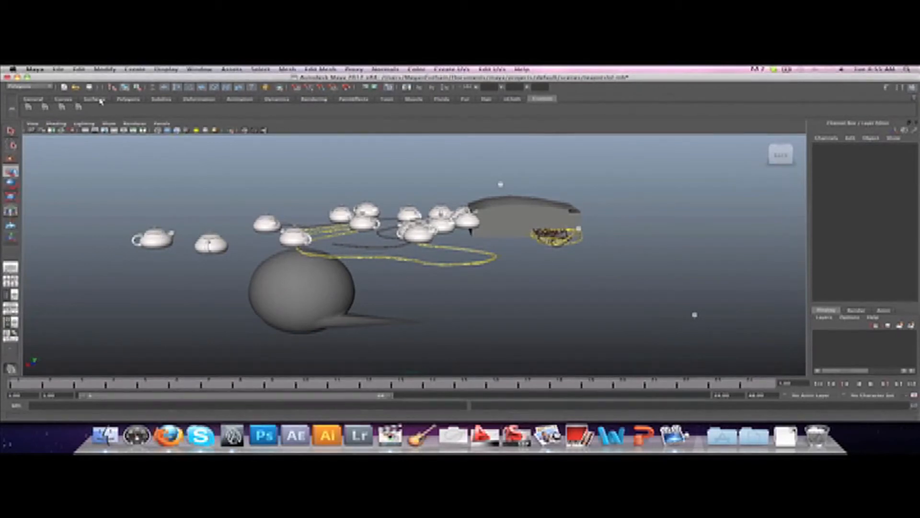
{"action": "left_click", "coordinate": [109, 124]}
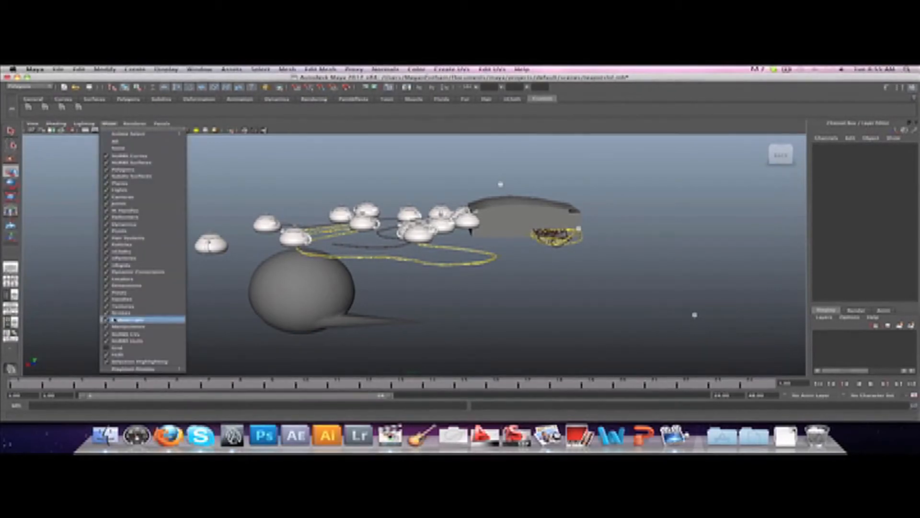
{"action": "left_click", "coordinate": [111, 348]}
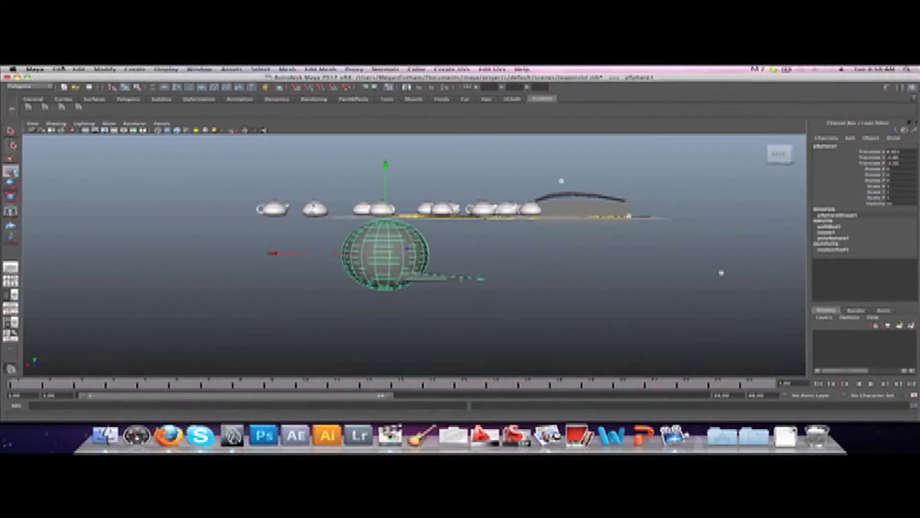
Step: Open the scene scorpion15.ma without saving the changes to the teapot scene
{"action": "left_click", "coordinate": [60, 69]}
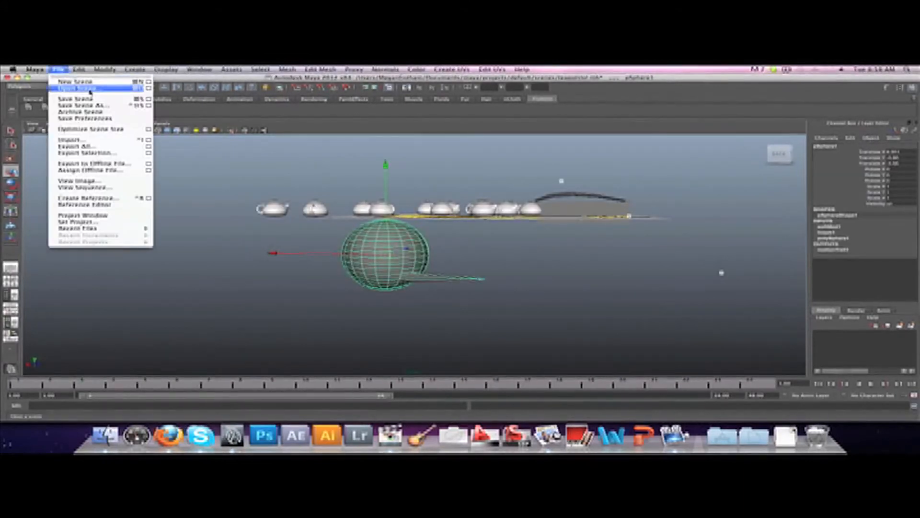
{"action": "left_click", "coordinate": [77, 88]}
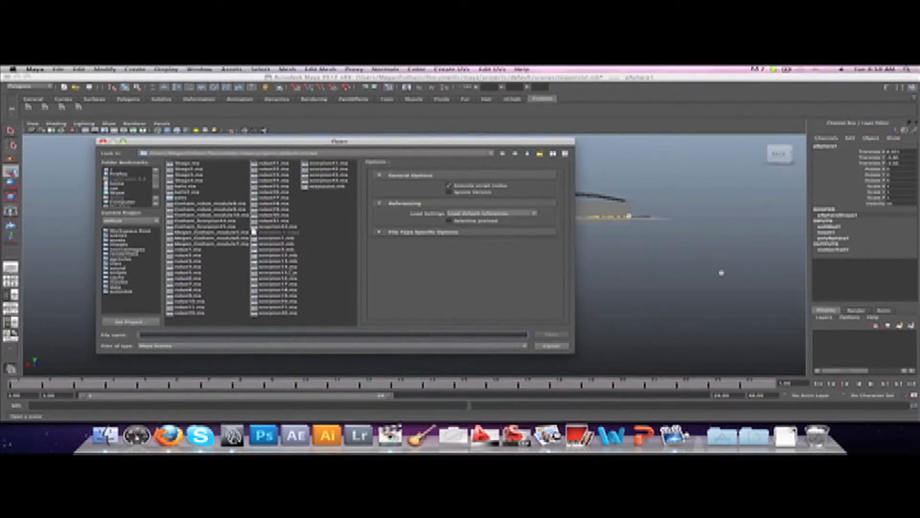
{"action": "double_click", "coordinate": [291, 274]}
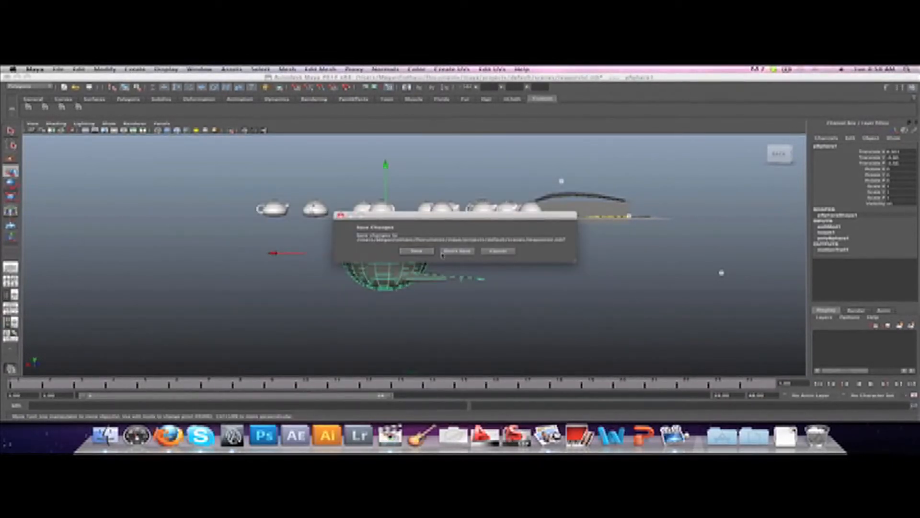
{"action": "left_click", "coordinate": [449, 253]}
Step: Select the scorpion mesh, examine it in its unsmoothed form and switch it to the smooth preview
{"action": "left_click_drag", "start_coordinate": [584, 263], "coordinate": [403, 183], "text": "alt"}
{"action": "left_click", "coordinate": [403, 185]}
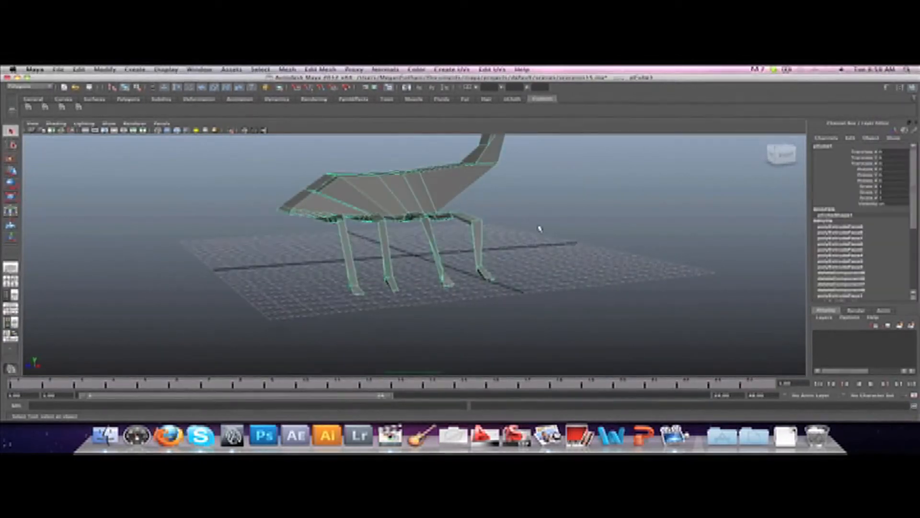
{"action": "scroll", "coordinate": [539, 229], "scroll_direction": "down", "scroll_amount": 4}
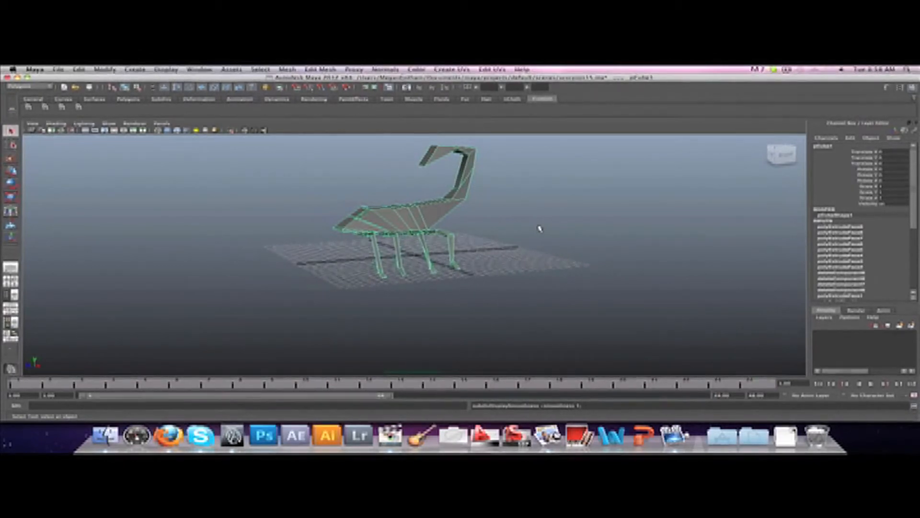
{"action": "left_click_drag", "start_coordinate": [532, 233], "coordinate": [609, 233], "text": "alt"}
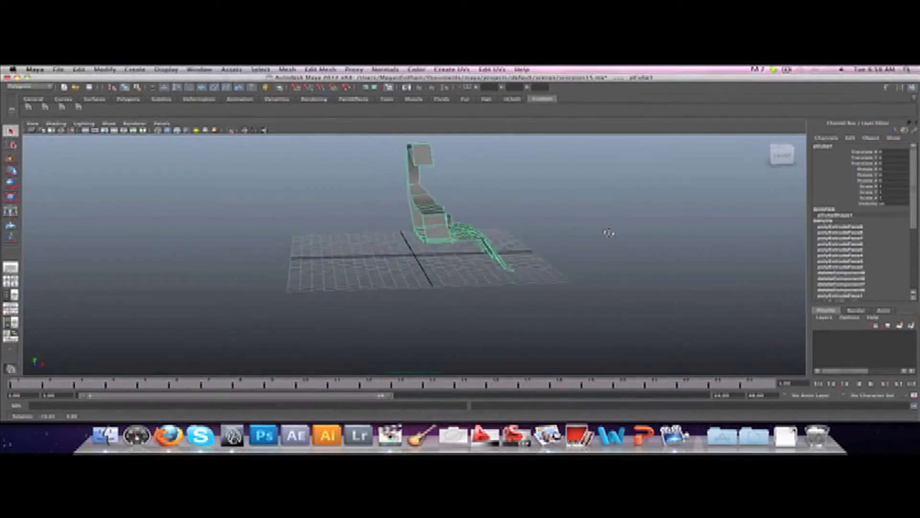
{"action": "key", "text": "1"}
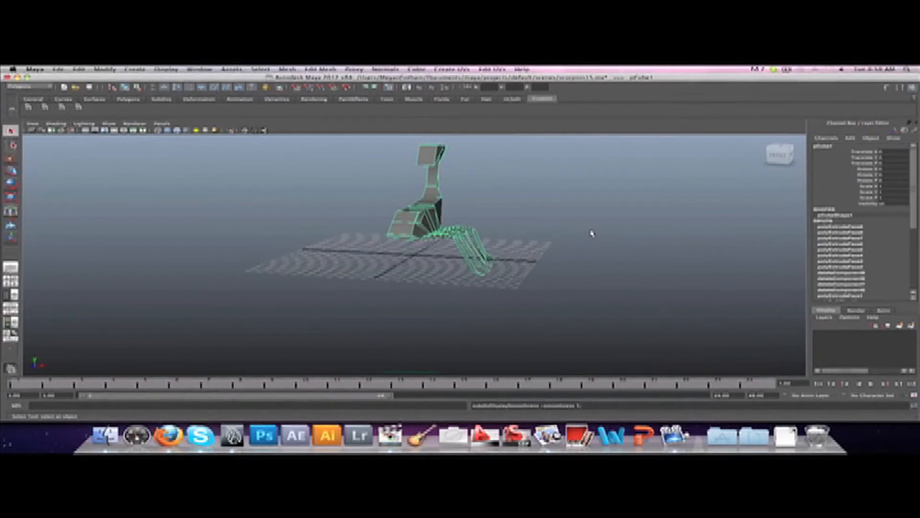
{"action": "key", "text": "3"}
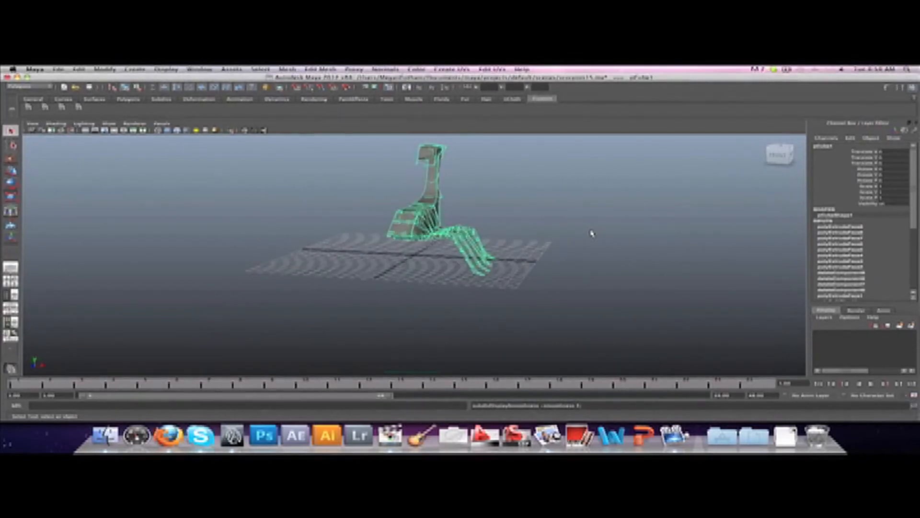
Step: Examine the smoothed scorpion with and without its cage from several angles, ending with the mesh selected and unsmoothed
{"action": "left_click", "coordinate": [526, 238]}
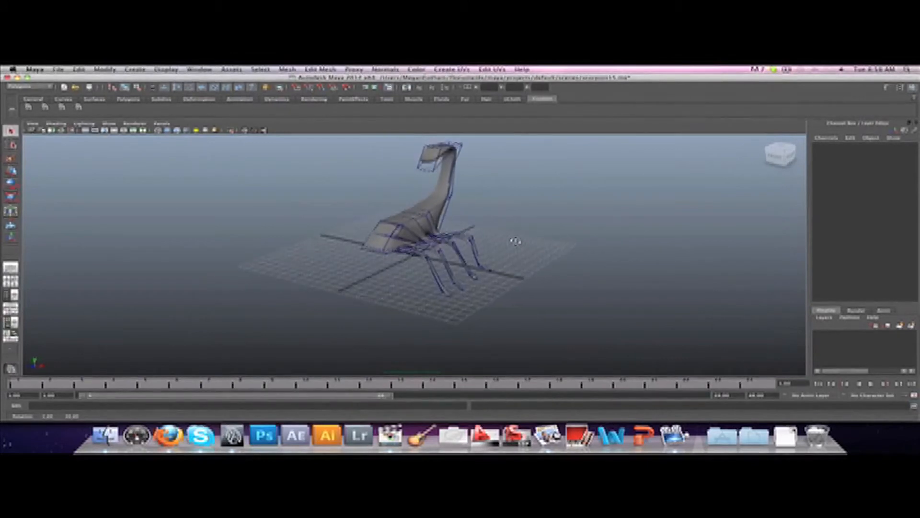
{"action": "left_click_drag", "start_coordinate": [515, 241], "coordinate": [536, 237], "text": "alt"}
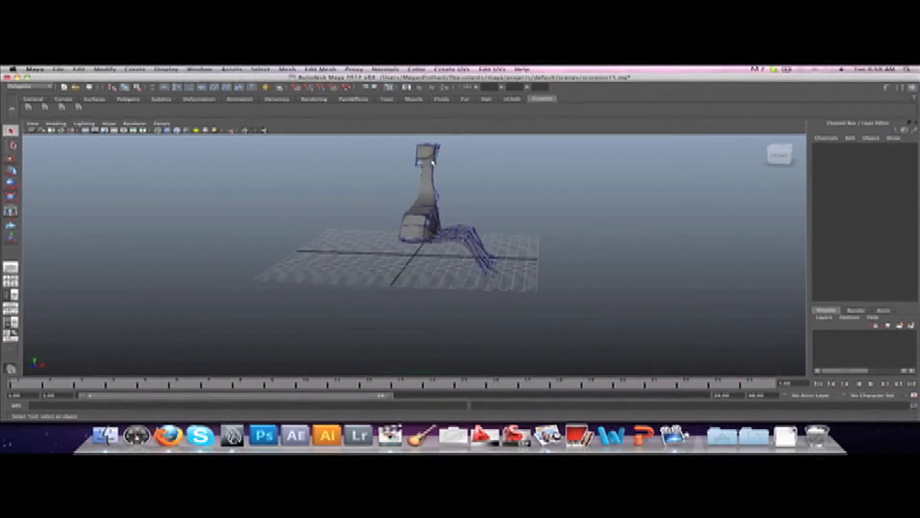
{"action": "left_click_drag", "start_coordinate": [469, 172], "coordinate": [409, 171], "text": "alt"}
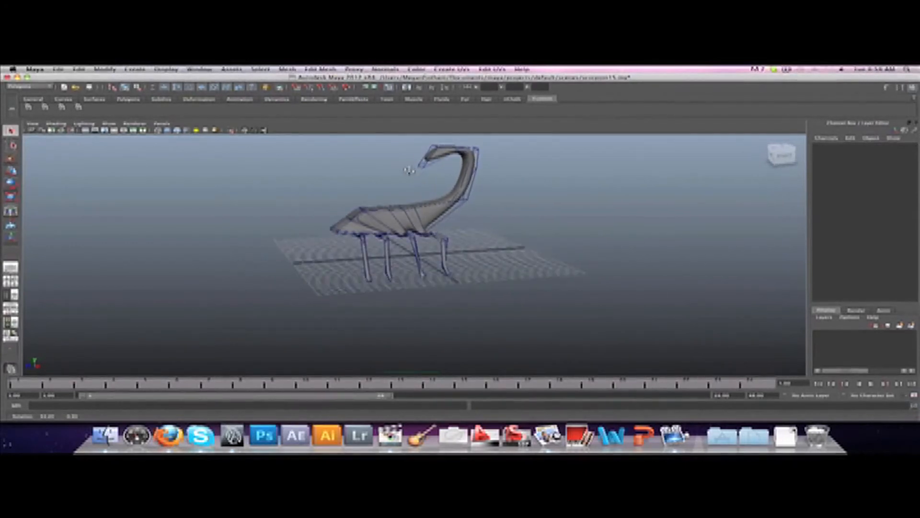
{"action": "left_click", "coordinate": [415, 220]}
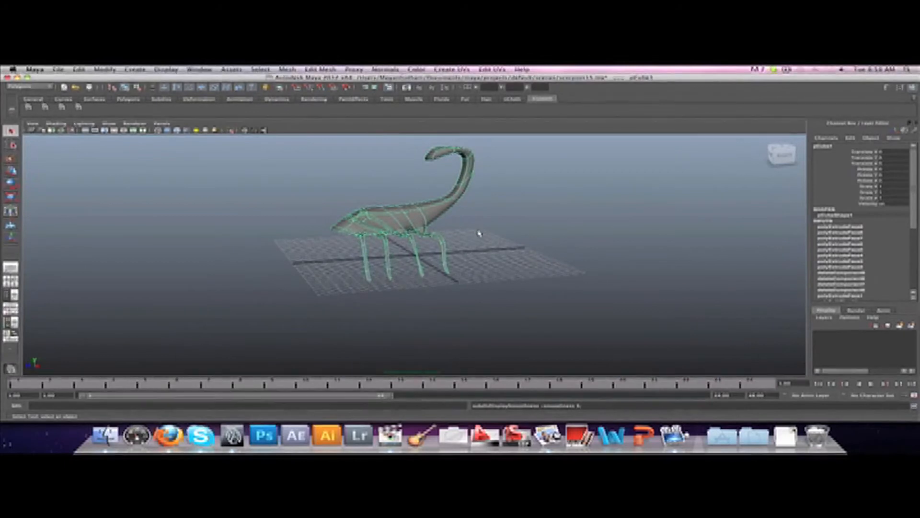
{"action": "left_click_drag", "start_coordinate": [479, 234], "coordinate": [525, 233], "text": "alt"}
{"action": "left_click_drag", "start_coordinate": [593, 239], "coordinate": [548, 249], "text": "alt"}
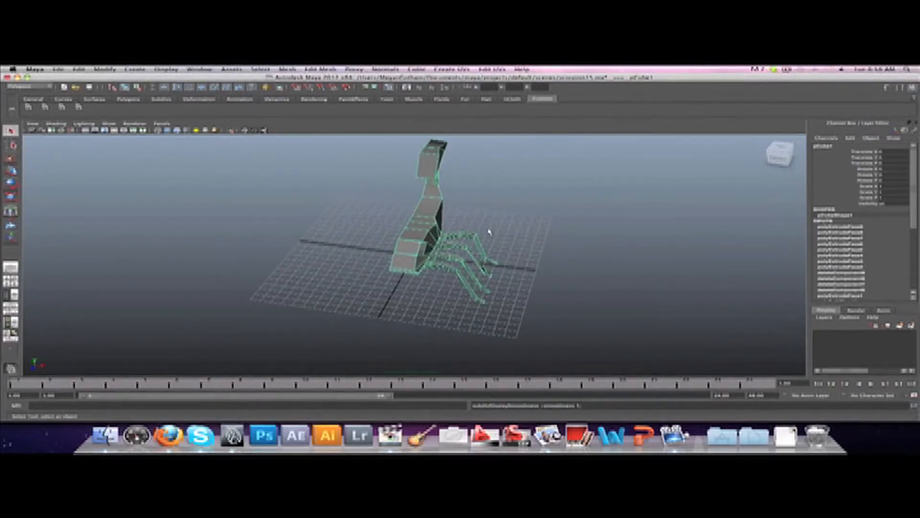
{"action": "left_click_drag", "start_coordinate": [571, 221], "coordinate": [499, 204], "text": "alt"}
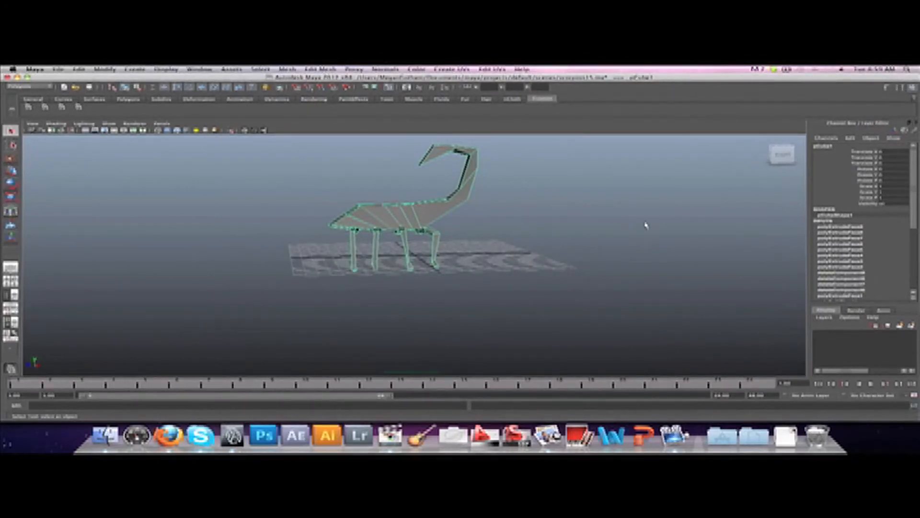
Step: Show the selected scorpion in wireframe and return it to shaded display
{"action": "left_click", "coordinate": [487, 232]}
{"action": "left_click_drag", "start_coordinate": [487, 232], "coordinate": [433, 216], "text": "alt"}
{"action": "left_click", "coordinate": [428, 214]}
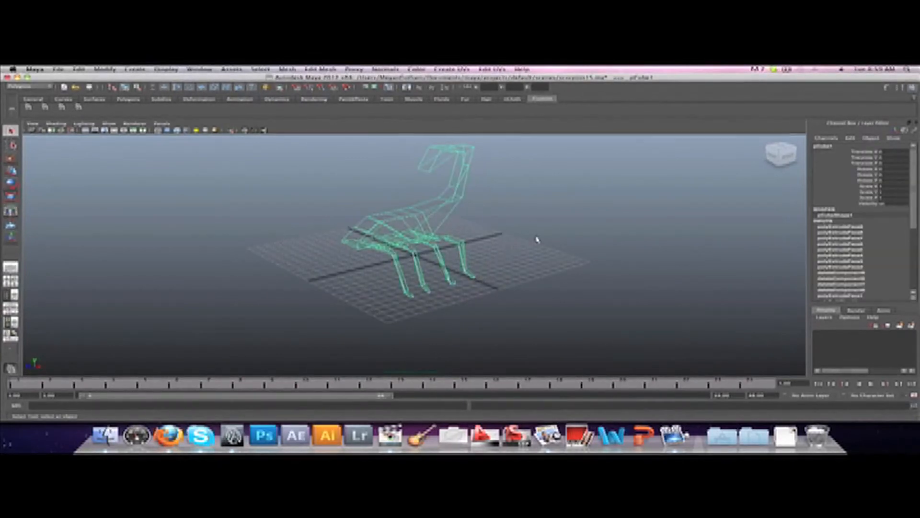
{"action": "key", "text": "5"}
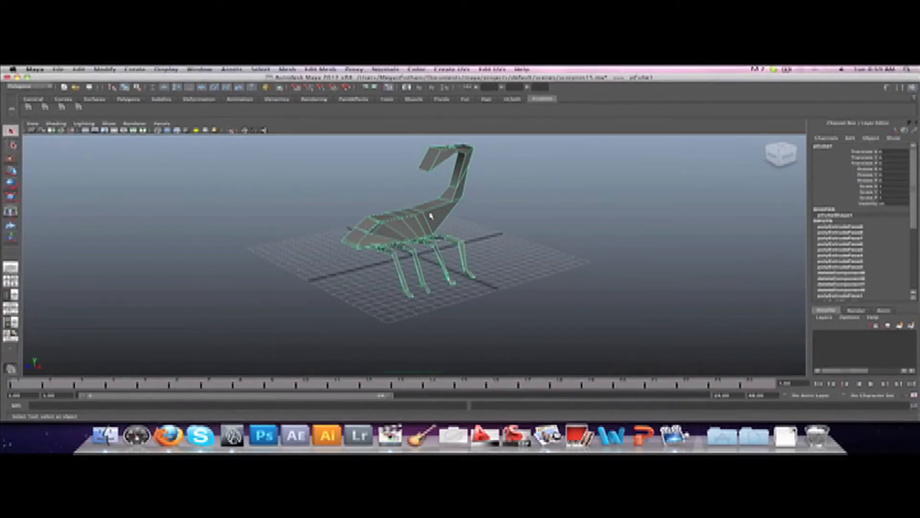
Step: Display the scorpion with scene lighting, examine it from low and raised angles, and deselect it
{"action": "scroll", "coordinate": [511, 214], "scroll_direction": "up", "scroll_amount": 3}
{"action": "left_click_drag", "start_coordinate": [510, 214], "coordinate": [505, 201], "text": "alt"}
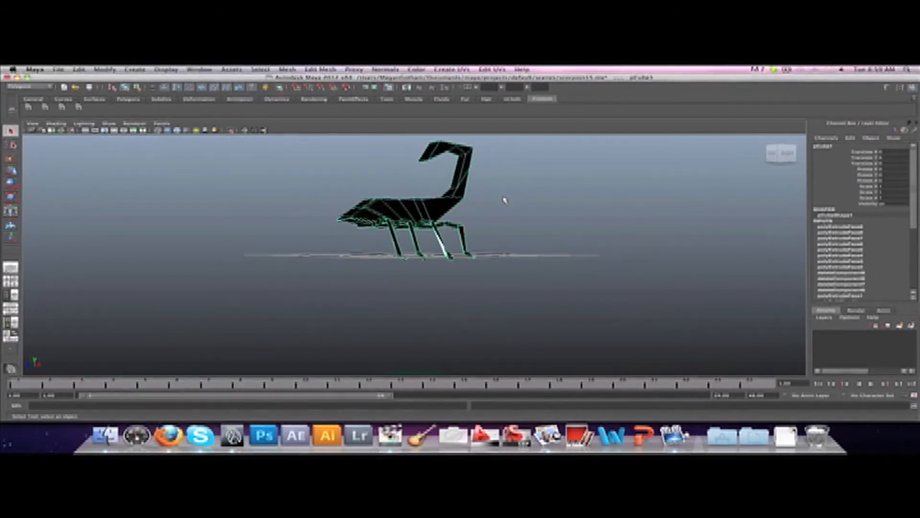
{"action": "mouse_move", "coordinate": [493, 200]}
{"action": "left_mouse_down", "text": "alt"}
{"action": "mouse_move", "coordinate": [567, 203]}
{"action": "mouse_move", "coordinate": [500, 208]}
{"action": "mouse_move", "coordinate": [497, 222]}
{"action": "mouse_move", "coordinate": [409, 208]}
{"action": "mouse_move", "coordinate": [484, 196]}
{"action": "mouse_move", "coordinate": [666, 203]}
{"action": "mouse_move", "coordinate": [485, 211]}
{"action": "mouse_move", "coordinate": [606, 228]}
{"action": "mouse_move", "coordinate": [518, 265]}
{"action": "mouse_move", "coordinate": [467, 220]}
{"action": "mouse_move", "coordinate": [521, 215]}
{"action": "mouse_move", "coordinate": [495, 215]}
{"action": "left_mouse_up", "text": "alt"}
{"action": "left_click", "coordinate": [499, 208]}
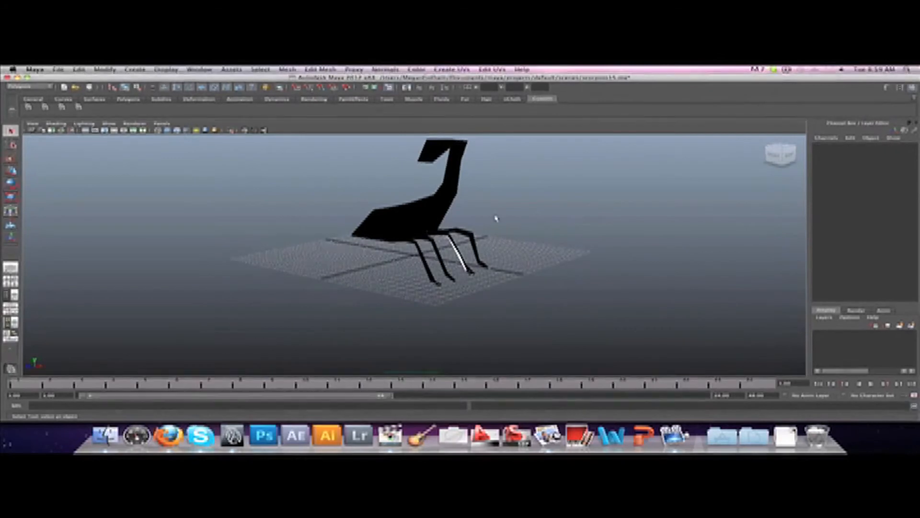
Step: Return the scorpion from scene lighting to default shaded display, and deselect it to examine the shading from another angle
{"action": "left_click", "coordinate": [375, 220]}
{"action": "key", "text": "5"}
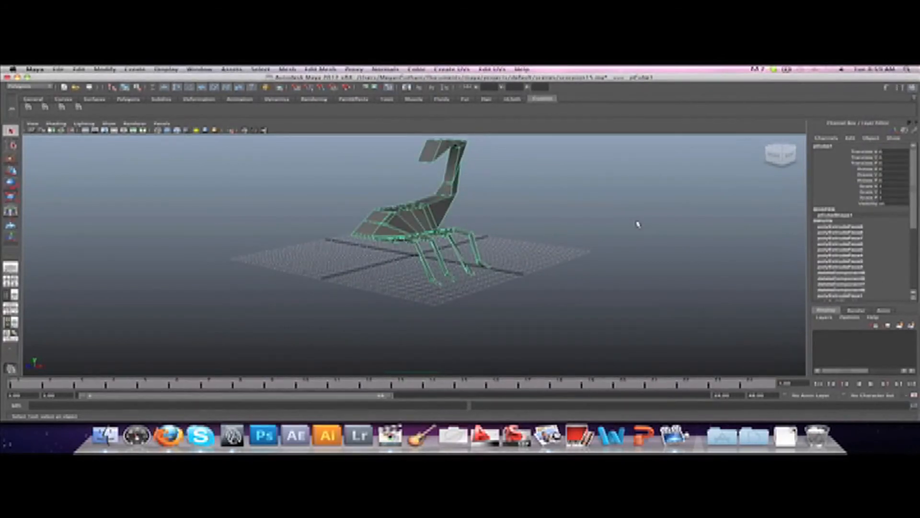
{"action": "left_click", "coordinate": [588, 232]}
{"action": "left_click_drag", "start_coordinate": [588, 232], "coordinate": [586, 300], "text": "alt"}
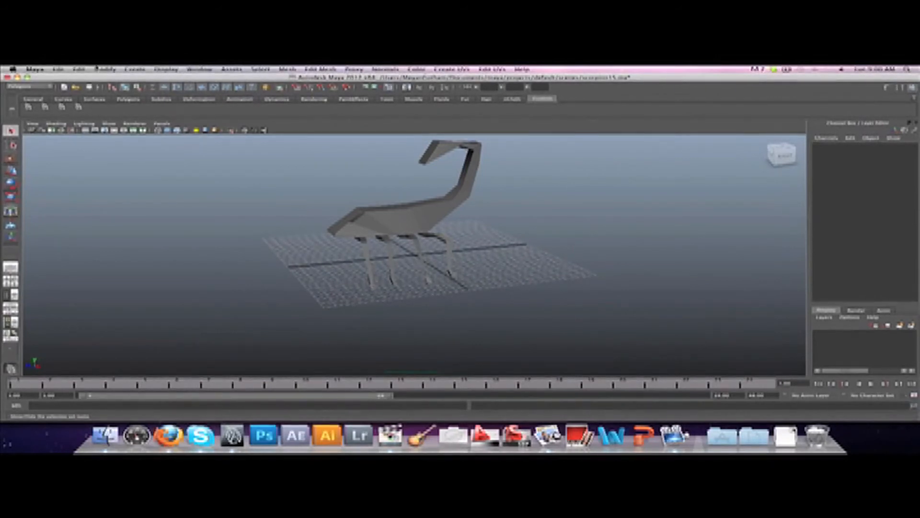
Step: Create a polygon sphere on the grid behind the scorpion's legs
{"action": "left_click", "coordinate": [129, 99]}
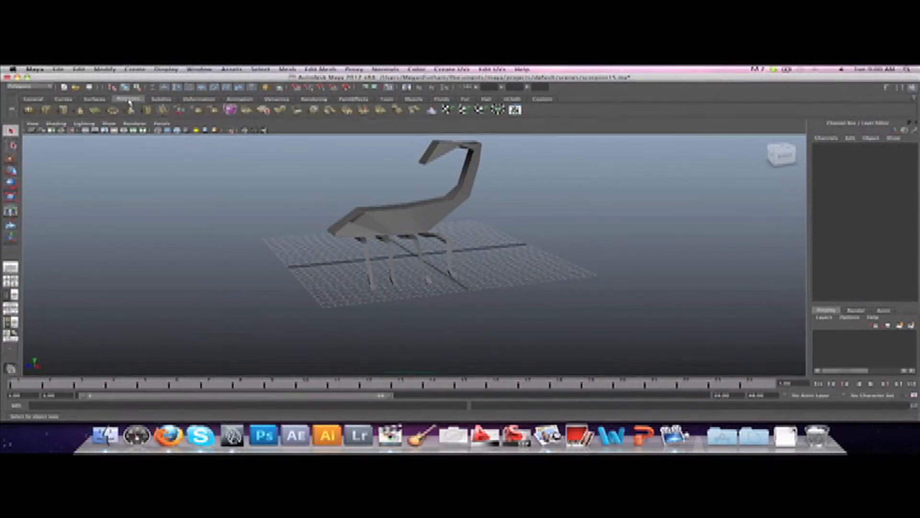
{"action": "left_click", "coordinate": [30, 111]}
{"action": "left_click", "coordinate": [495, 265]}
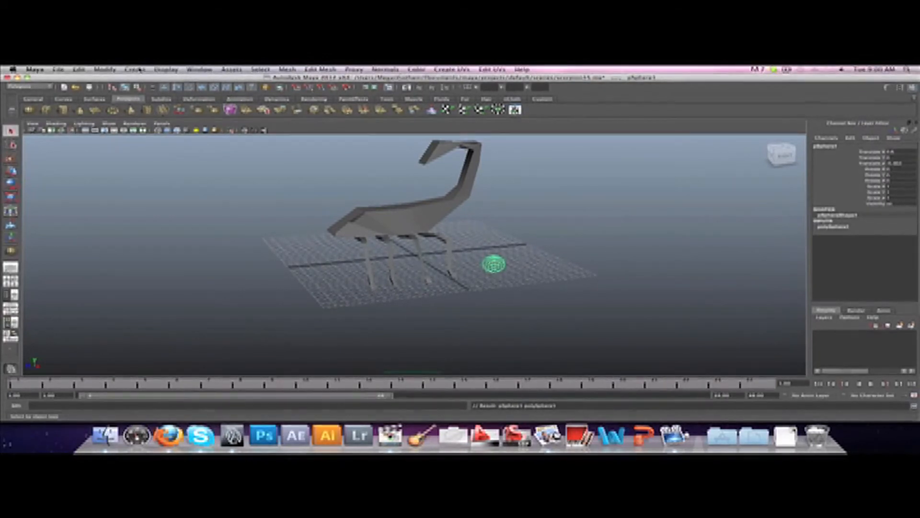
Step: Find the Sphere among the polygon primitives, start its tool, and review the tool's settings before closing them
{"action": "left_click", "coordinate": [139, 70]}
{"action": "mouse_move", "coordinate": [451, 69]}
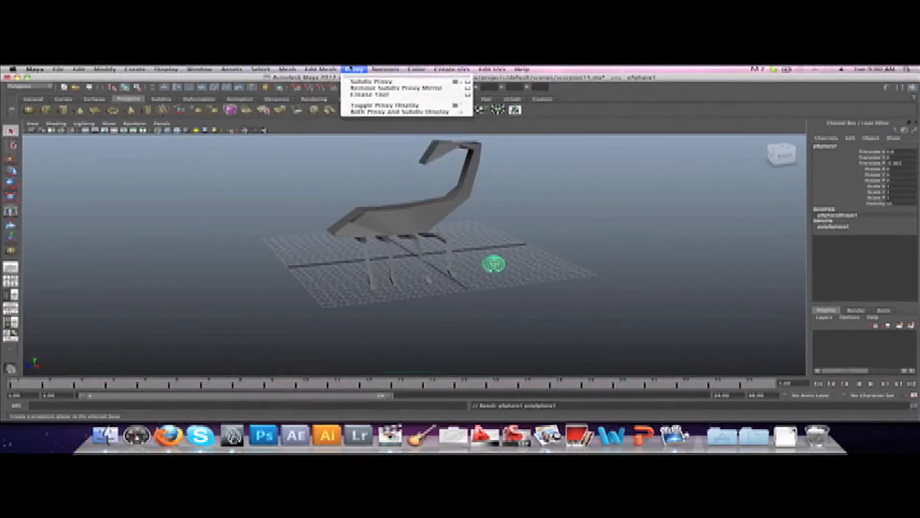
{"action": "mouse_move", "coordinate": [185, 68]}
{"action": "mouse_move", "coordinate": [149, 71]}
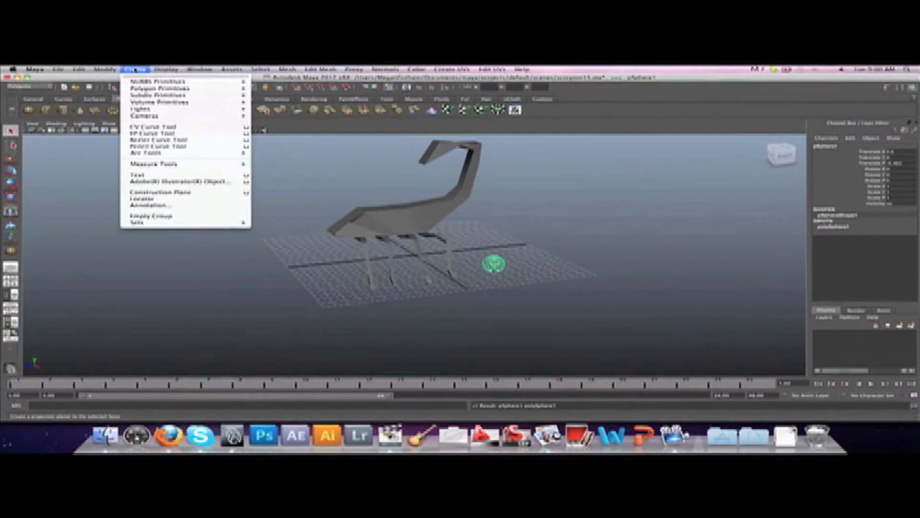
{"action": "mouse_move", "coordinate": [142, 90]}
{"action": "left_click", "coordinate": [298, 95]}
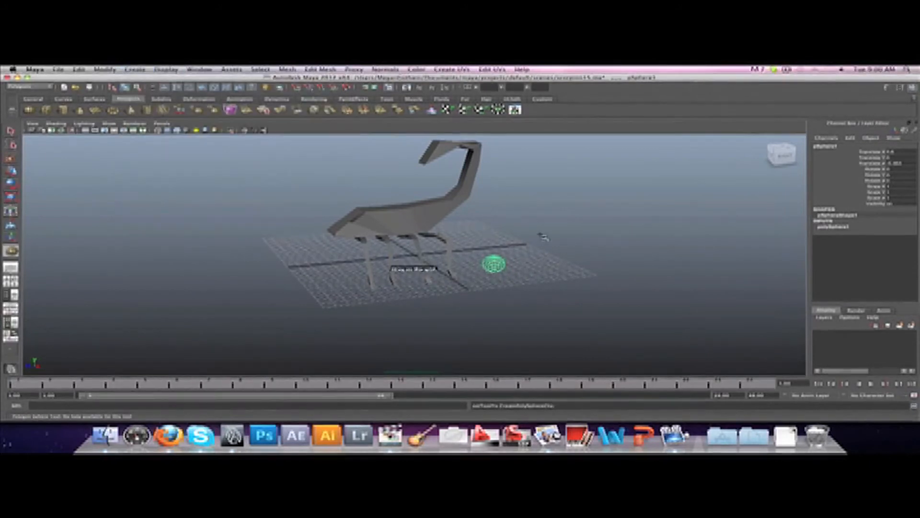
{"action": "left_click", "coordinate": [135, 70]}
{"action": "mouse_move", "coordinate": [144, 88]}
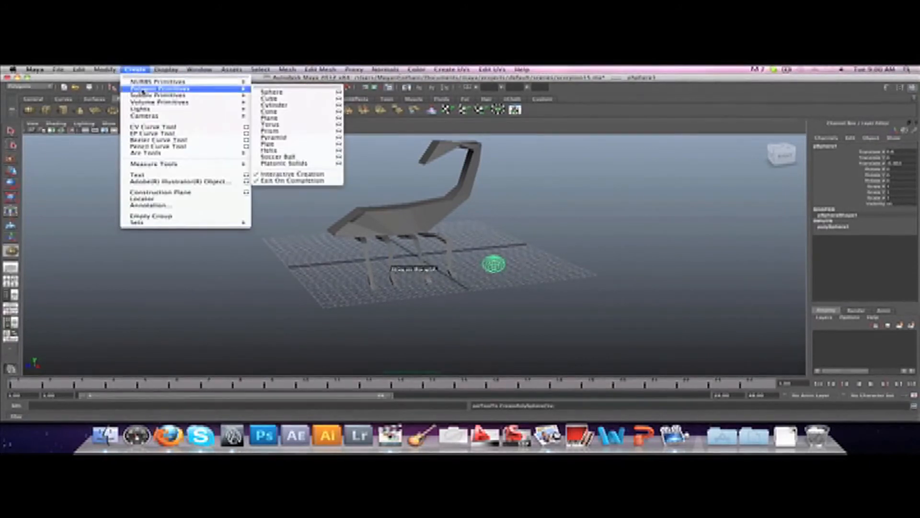
{"action": "left_click", "coordinate": [339, 91]}
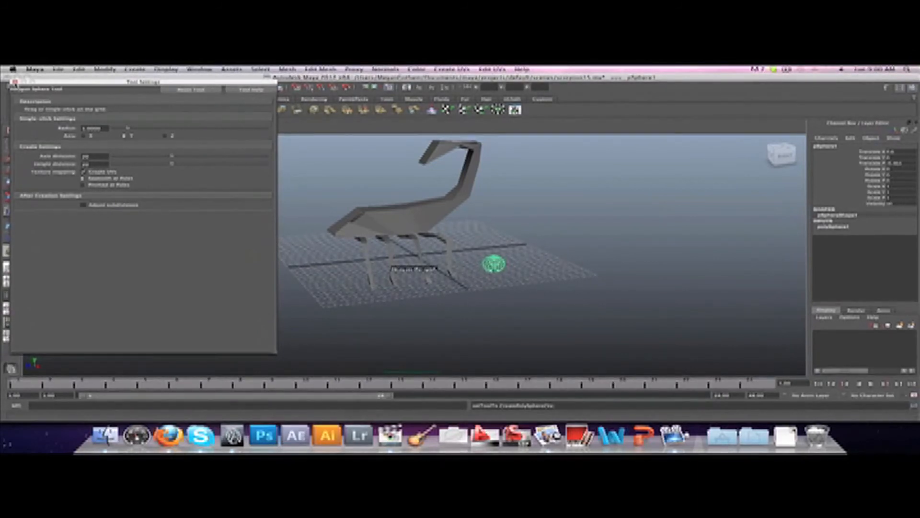
{"action": "left_click", "coordinate": [15, 83]}
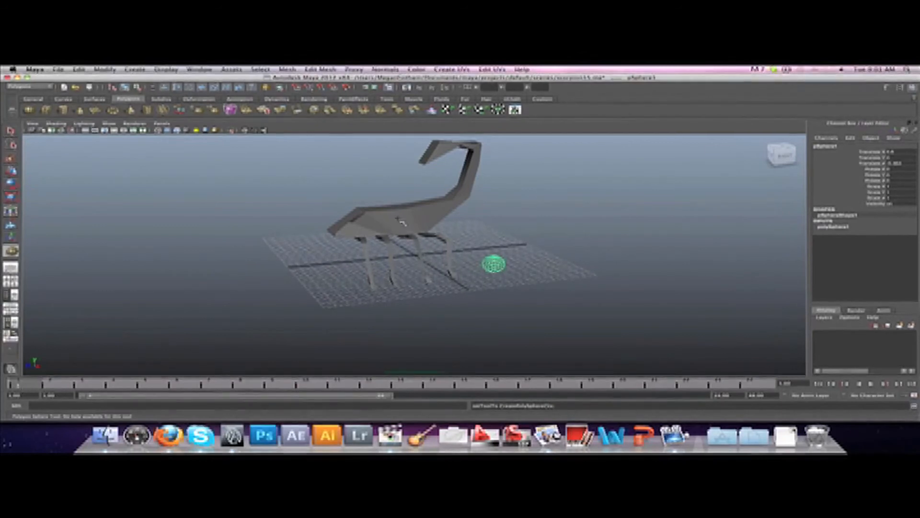
Step: Select the scorpion and the sphere together, set a keyframe on them at frame 1, and clear the selection
{"action": "key", "text": "q"}
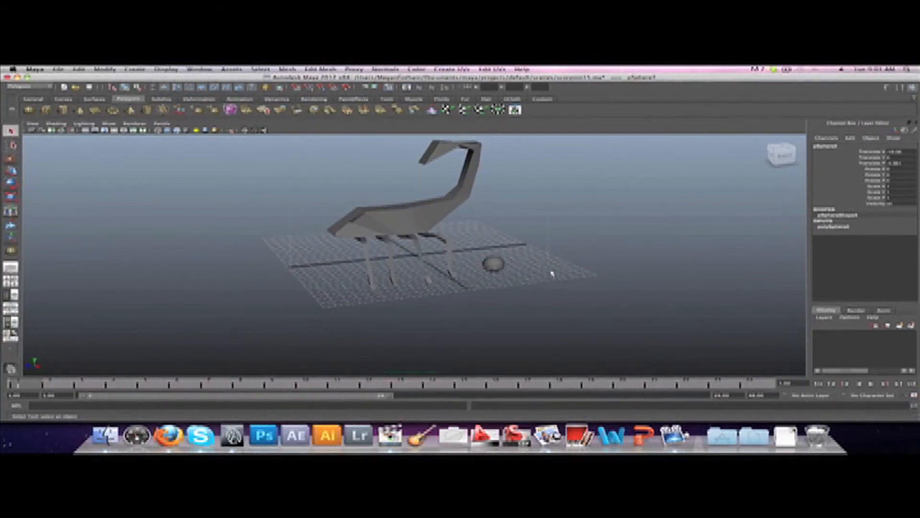
{"action": "left_click_drag", "start_coordinate": [551, 273], "coordinate": [584, 302]}
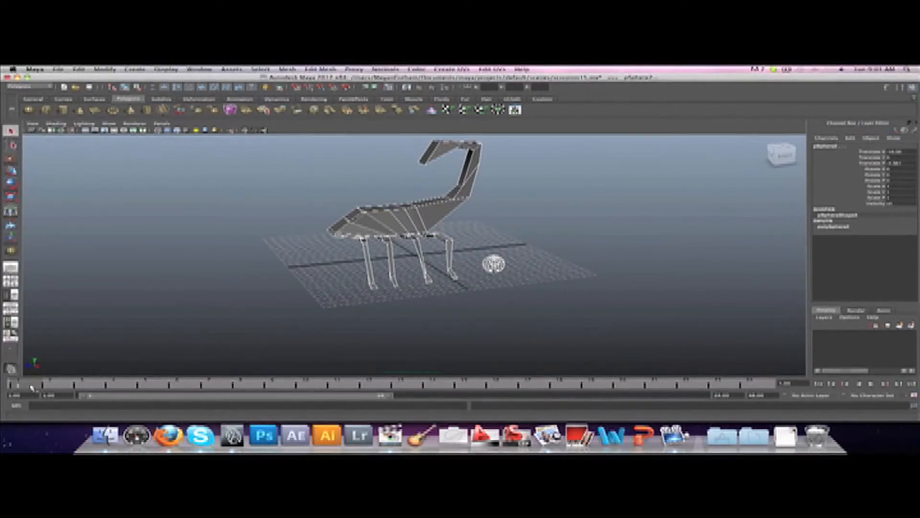
{"action": "key", "text": "s"}
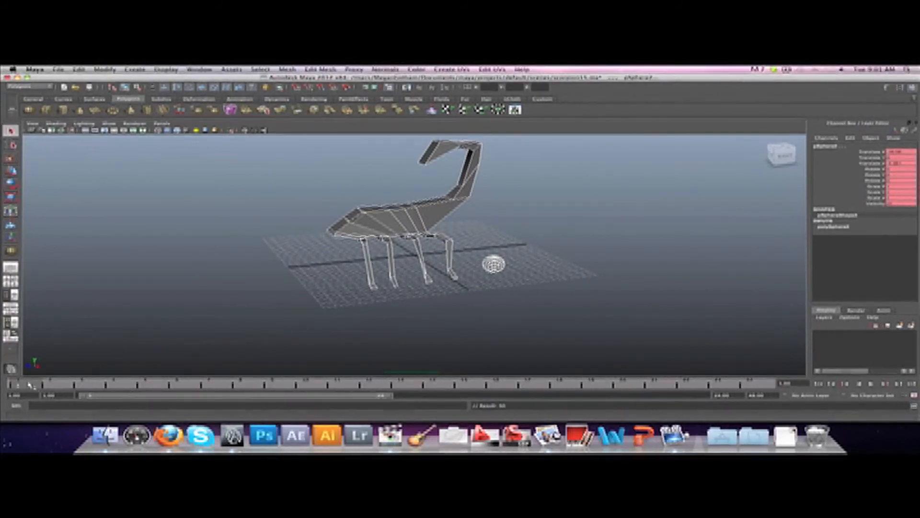
{"action": "left_click", "coordinate": [189, 302]}
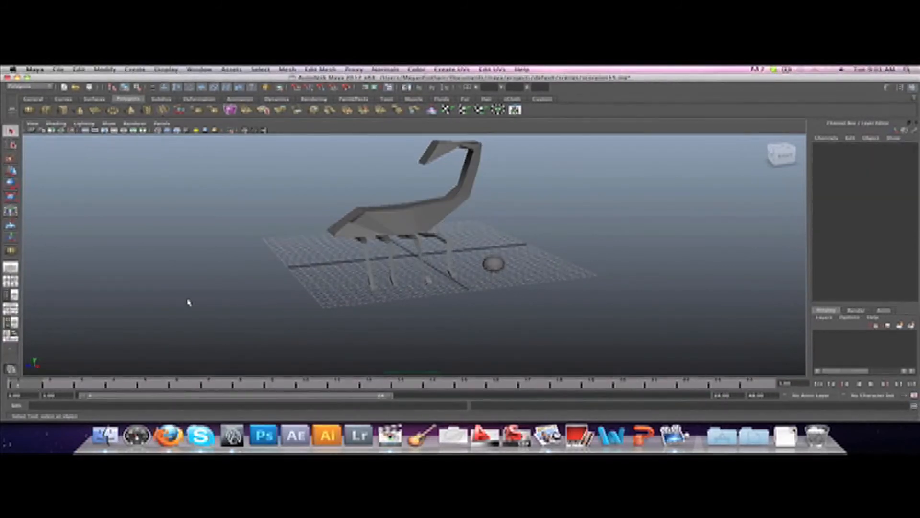
Step: Check the keyed channels of the scorpion and the sphere one after the other
{"action": "left_click", "coordinate": [374, 230]}
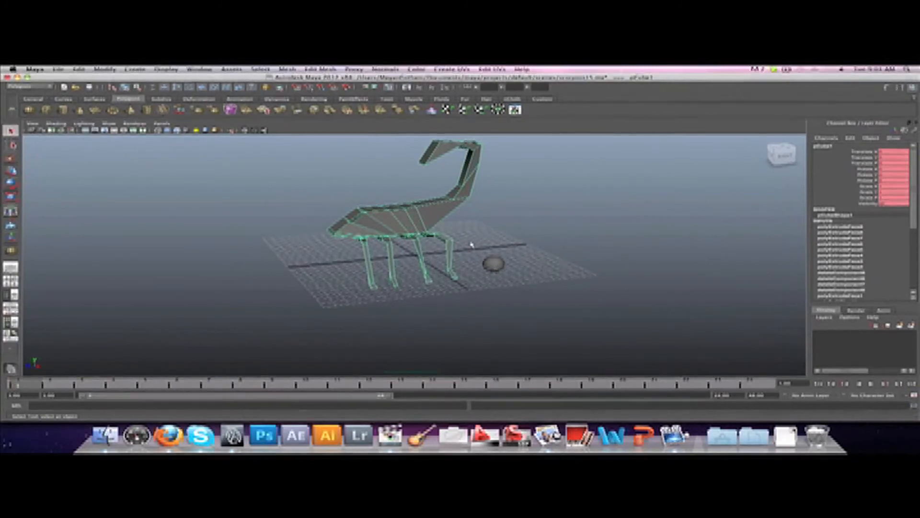
{"action": "left_click", "coordinate": [498, 263]}
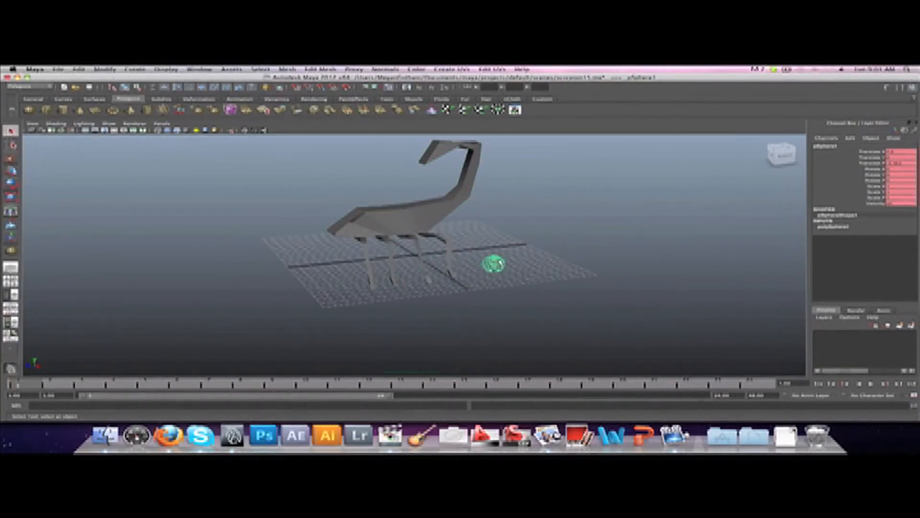
{"action": "left_click", "coordinate": [313, 190]}
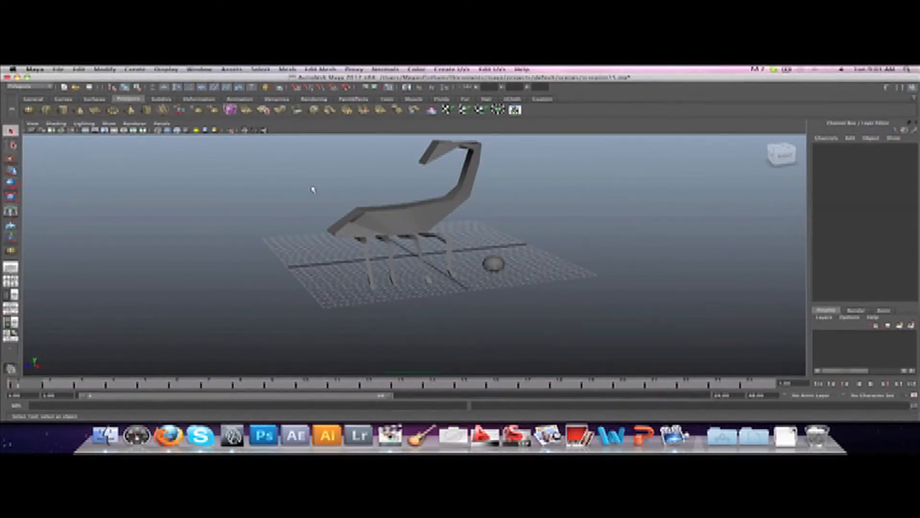
Step: At frame 6, rotate the scorpion about its X axis so its head end tilts upward, and deselect it
{"action": "left_click", "coordinate": [372, 283]}
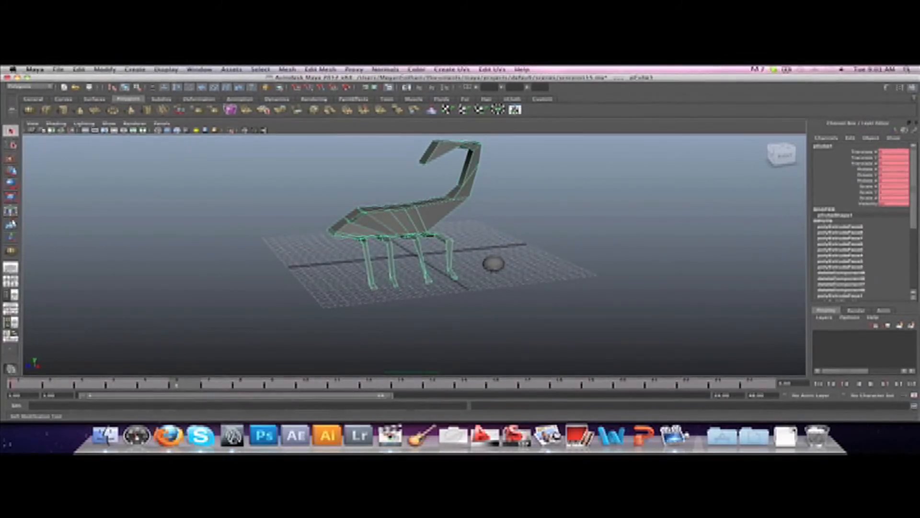
{"action": "key", "text": "e"}
{"action": "key", "text": "w"}
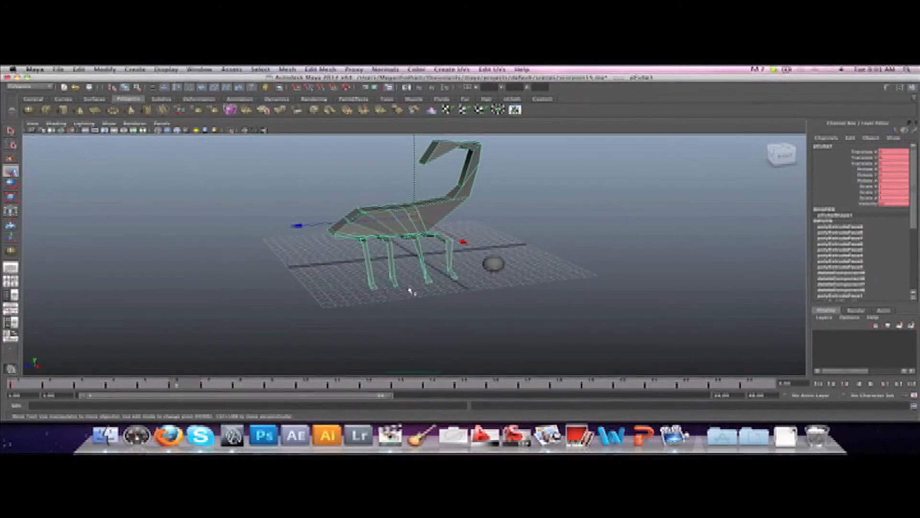
{"action": "left_click", "coordinate": [15, 186]}
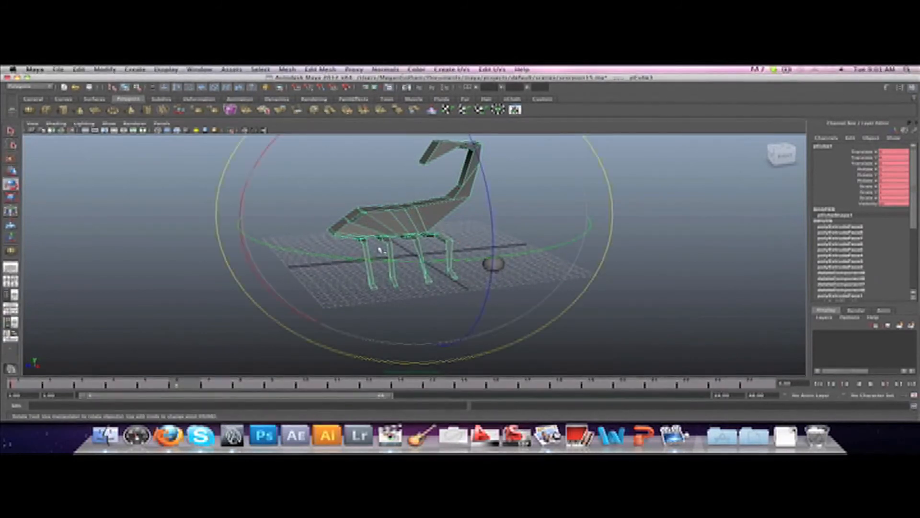
{"action": "left_click_drag", "start_coordinate": [259, 273], "coordinate": [258, 246]}
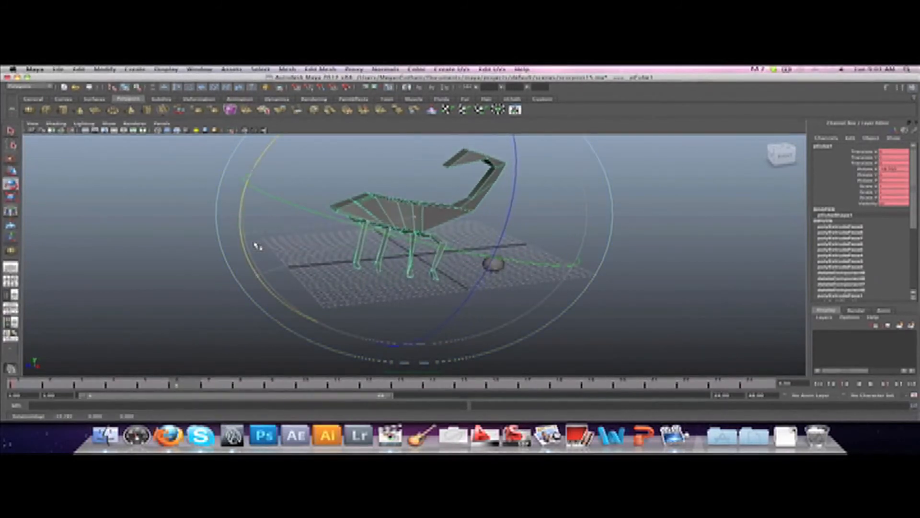
{"action": "left_click", "coordinate": [463, 260]}
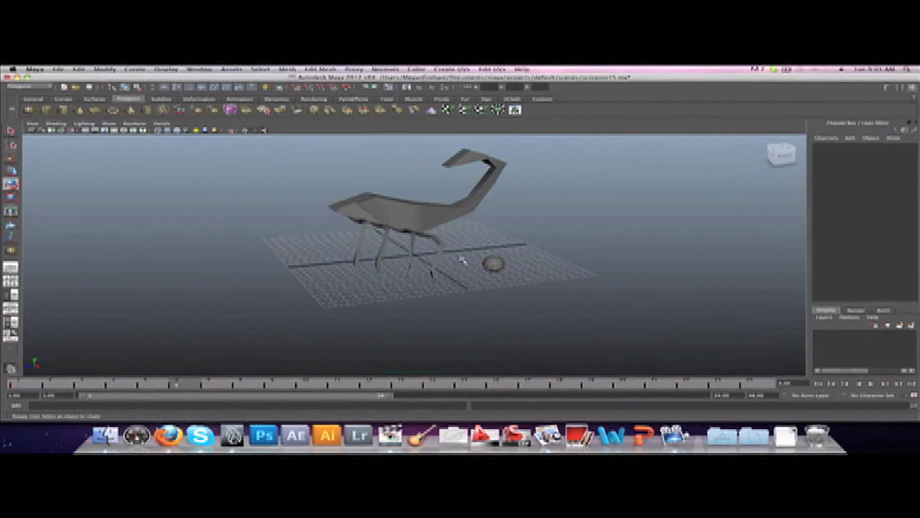
Step: Move the sphere closer to the scorpion's hind leg, and set a keyframe on all objects at frame 6
{"action": "left_click", "coordinate": [497, 266]}
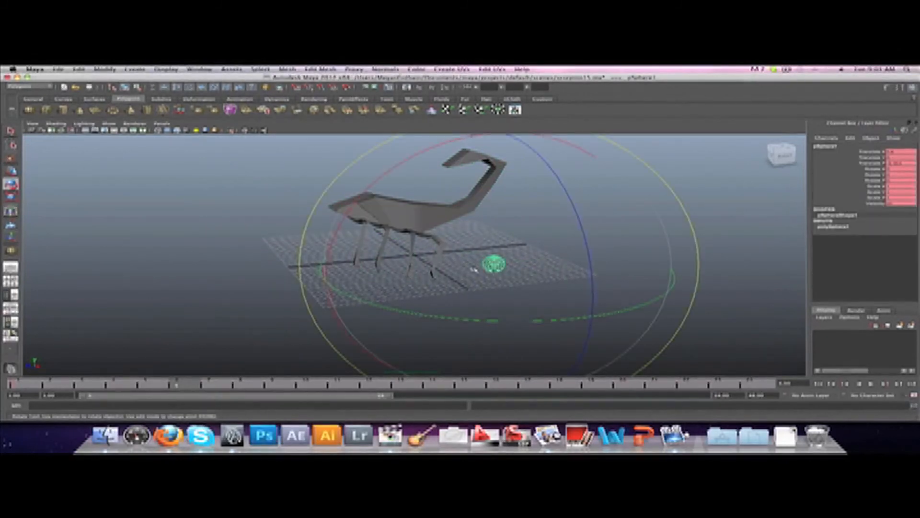
{"action": "left_click", "coordinate": [11, 170]}
{"action": "left_click_drag", "start_coordinate": [496, 272], "coordinate": [460, 248]}
{"action": "left_click_drag", "start_coordinate": [575, 307], "coordinate": [206, 247]}
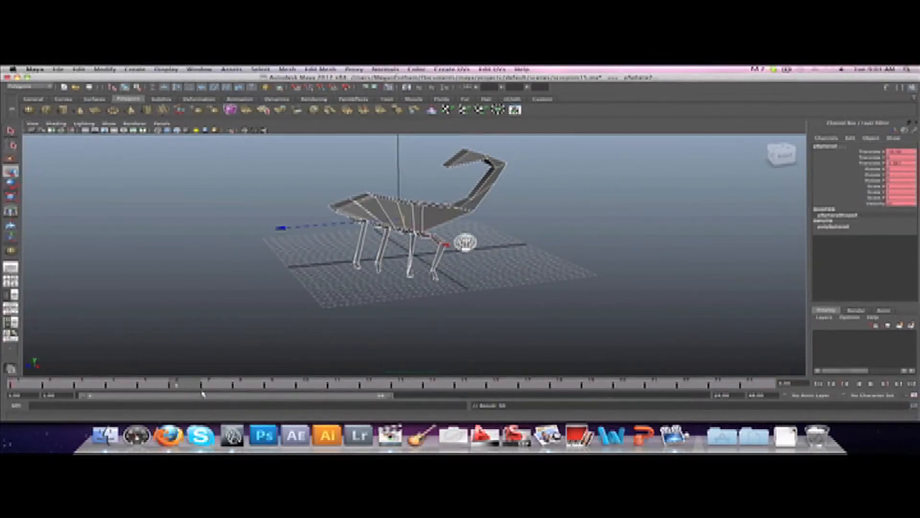
Step: Scrub the timeline from frame 1 towards frame 6 and play the animation to review the keyed motion
{"action": "left_click", "coordinate": [24, 385]}
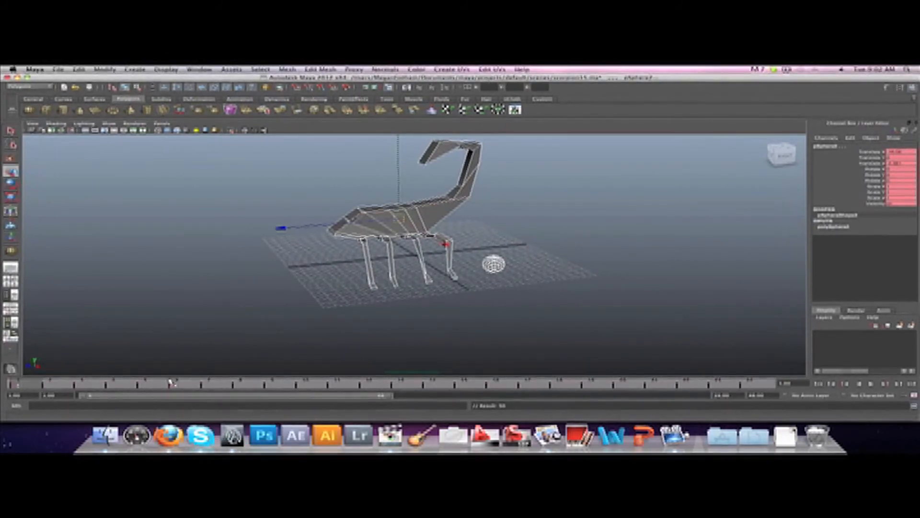
{"action": "left_click_drag", "start_coordinate": [76, 383], "coordinate": [161, 385]}
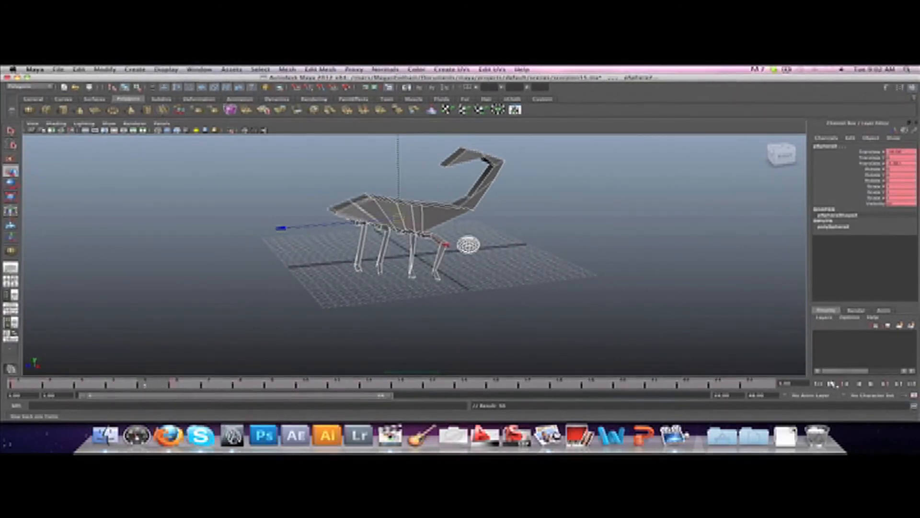
{"action": "left_click", "coordinate": [872, 384]}
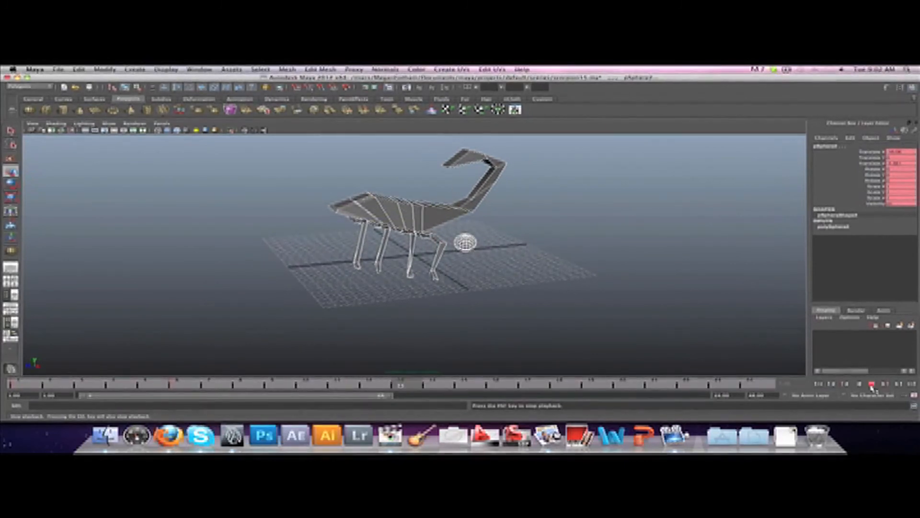
{"action": "left_click", "coordinate": [871, 384]}
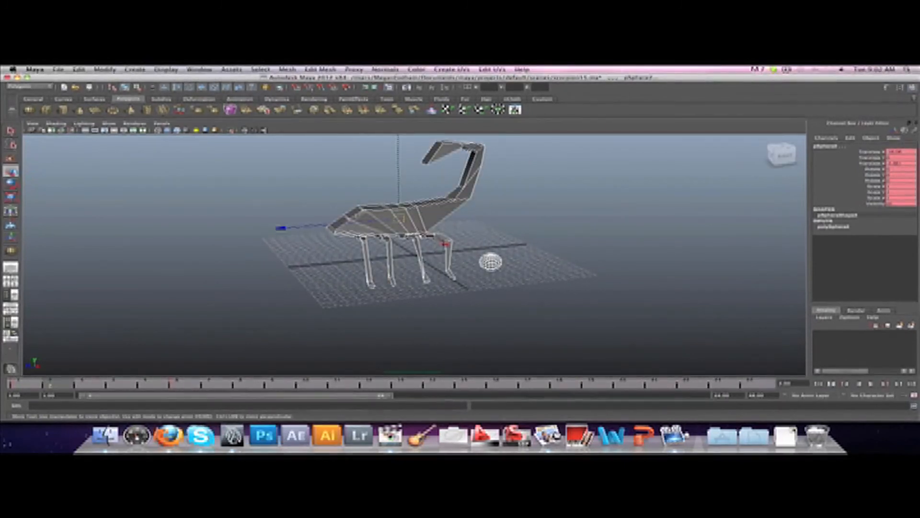
Step: Locate the Playblast command among the window commands and the timeline commands without running it
{"action": "left_click", "coordinate": [199, 69]}
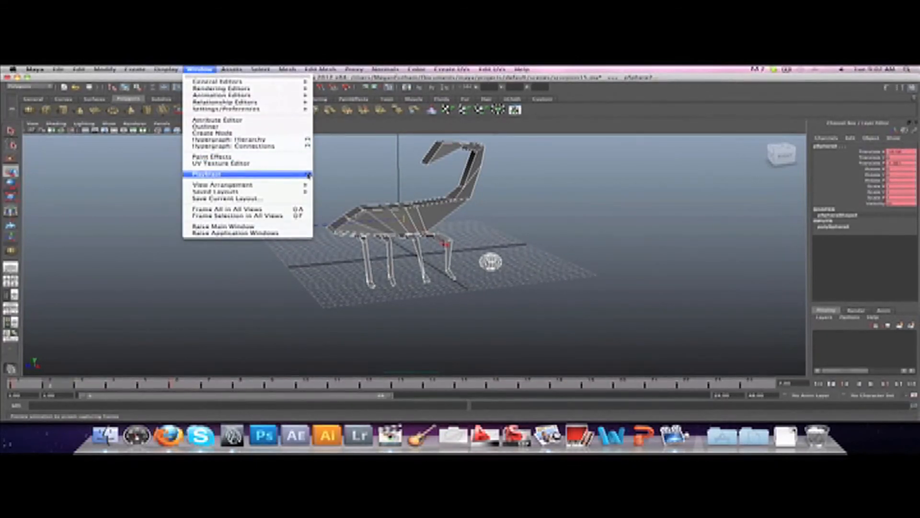
{"action": "left_click", "coordinate": [294, 303]}
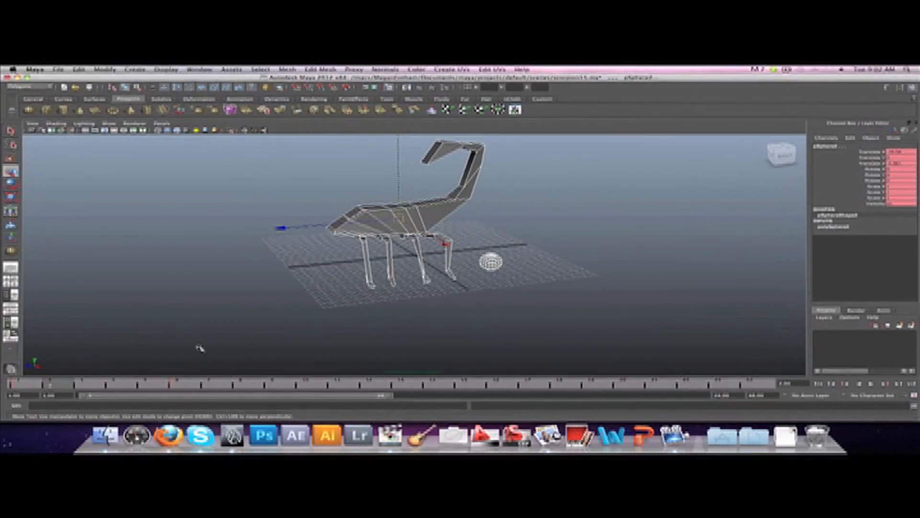
{"action": "right_click", "coordinate": [201, 385]}
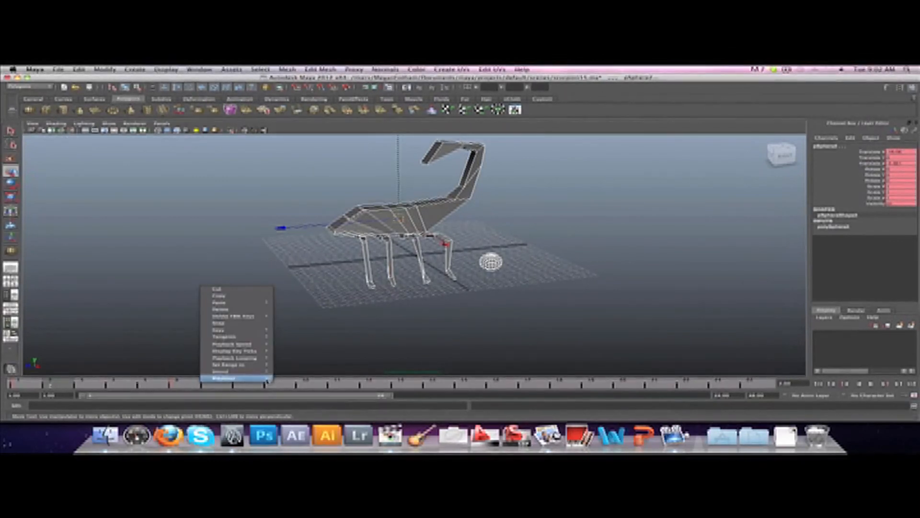
{"action": "left_click", "coordinate": [352, 349]}
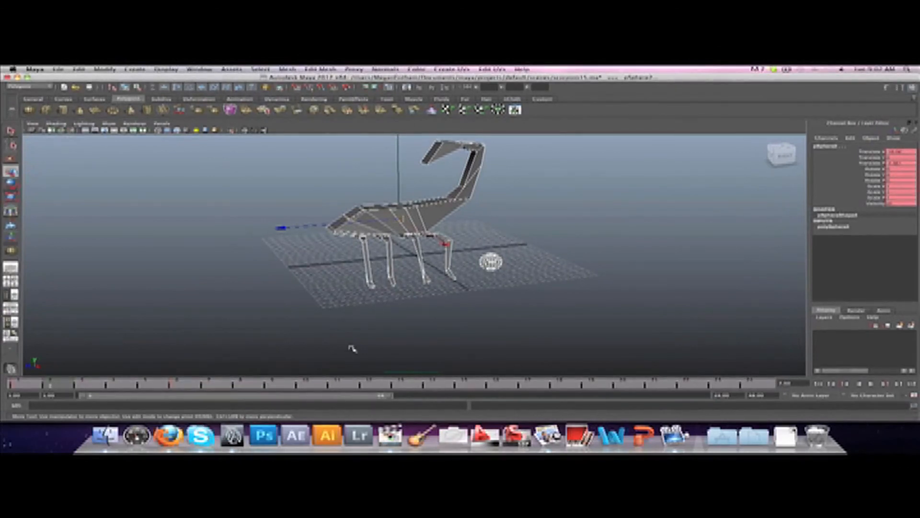